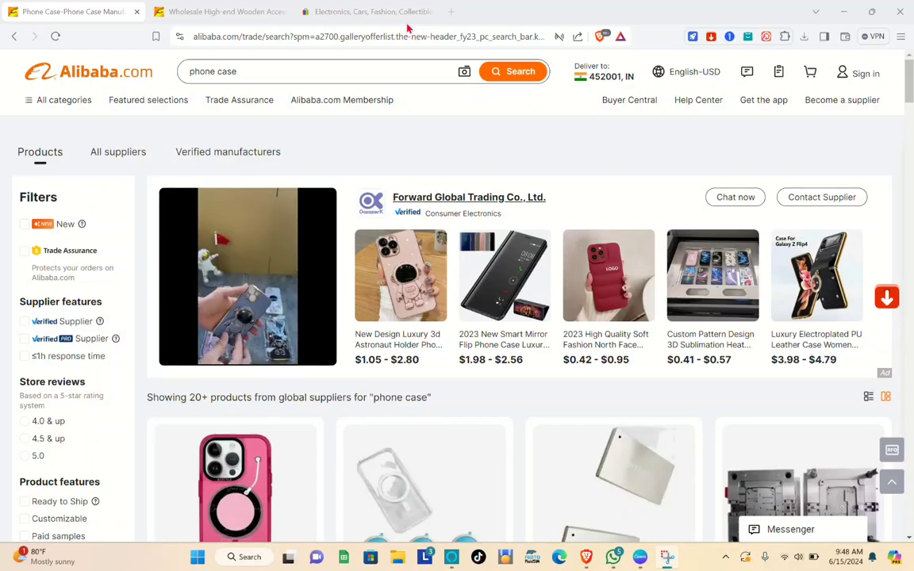
Drag the eBay tab into second position, next to the Alibaba phone case results tab.
left_click_drag(349, 7, 238, 6)
scroll(297, 363, "down", 1)
scroll(298, 362, "up", 1)
left_click(67, 11)
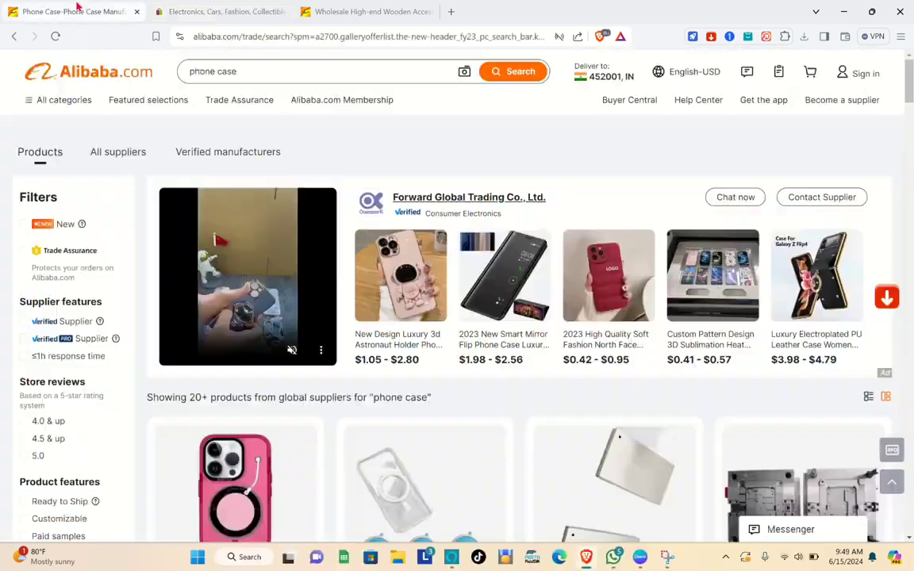
Switch between the eBay and Alibaba tabs, ending on the Alibaba phone case results.
key("ctrl+Tab")
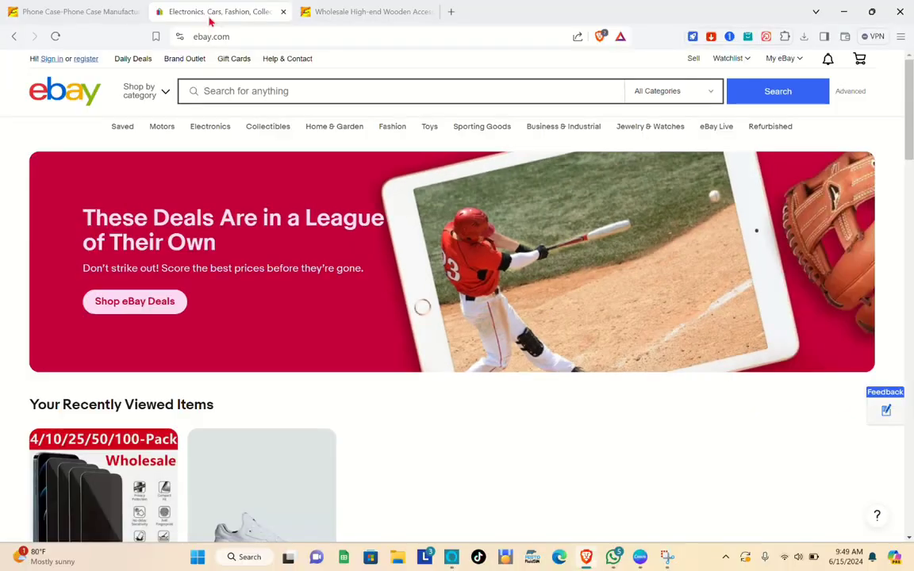
left_click(89, 8)
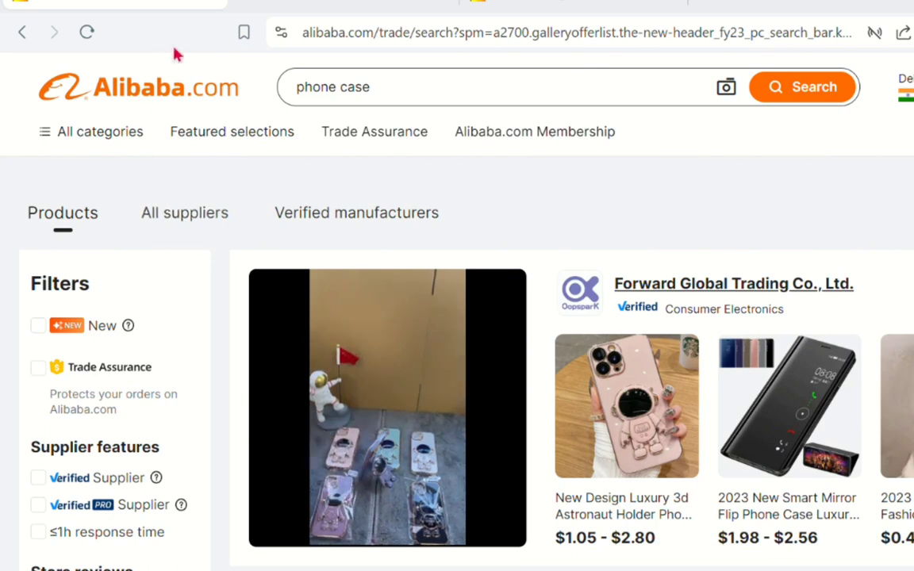
mouse_move(374, 131)
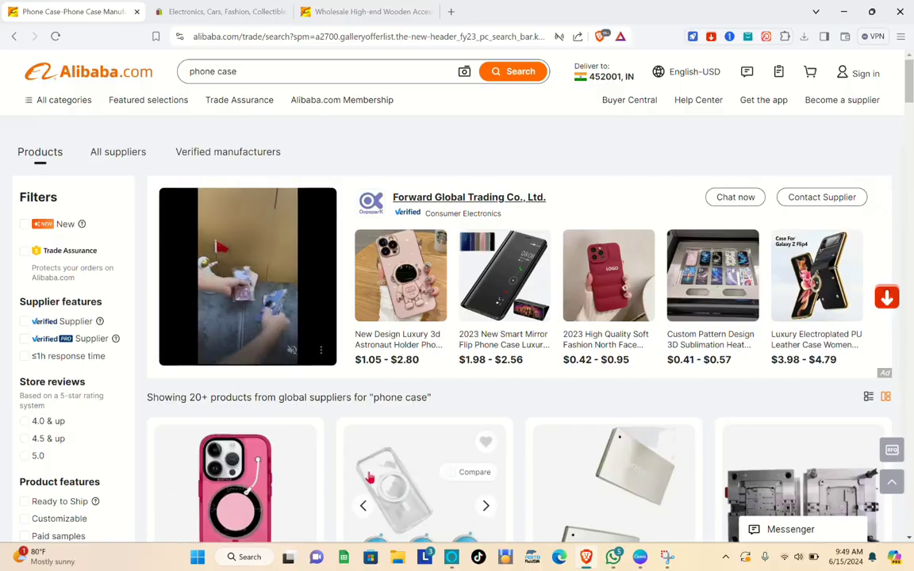
scroll(413, 413, "down", 2)
scroll(436, 373, "up", 2)
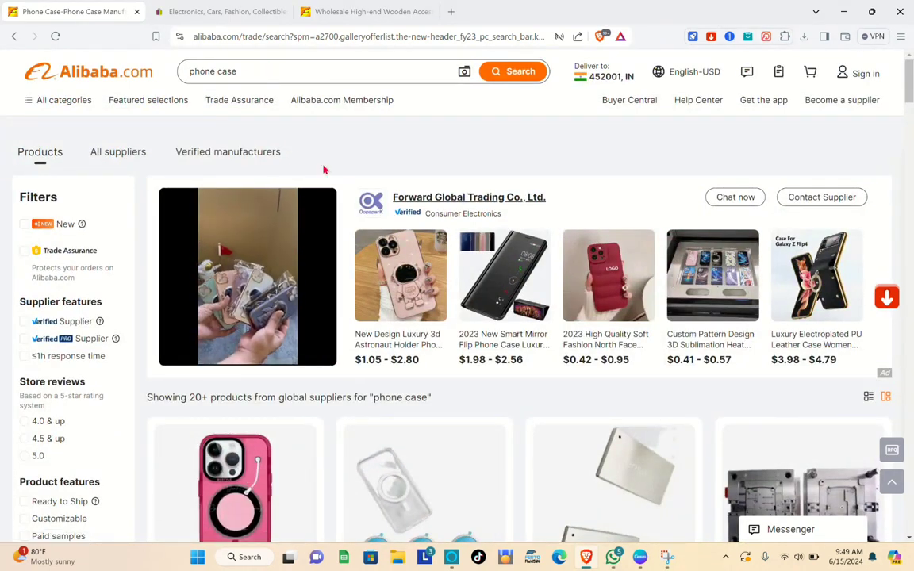
left_click(231, 10)
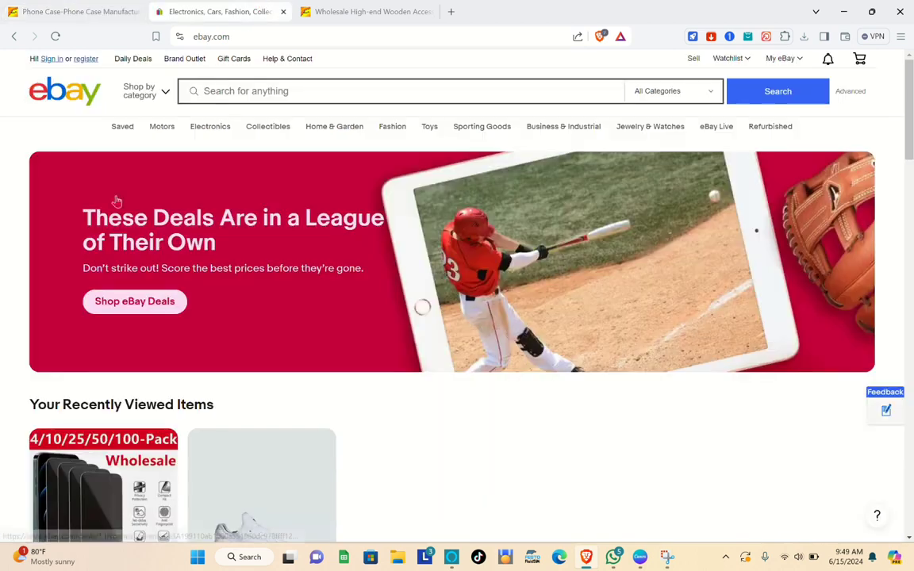
left_click(63, 10)
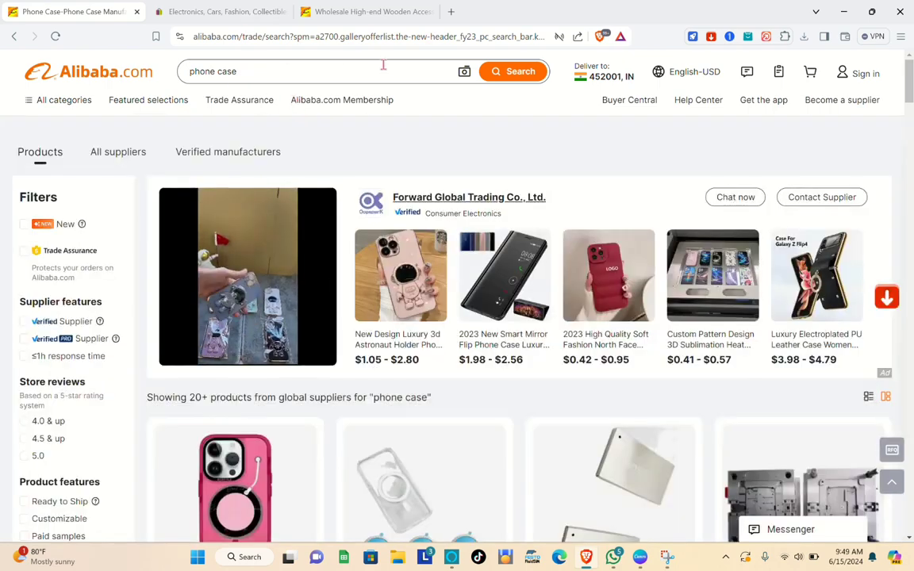
Dismiss the search suggestions and scroll down to the wooden phone case listings ($1.80 - $2.50).
left_click(376, 77)
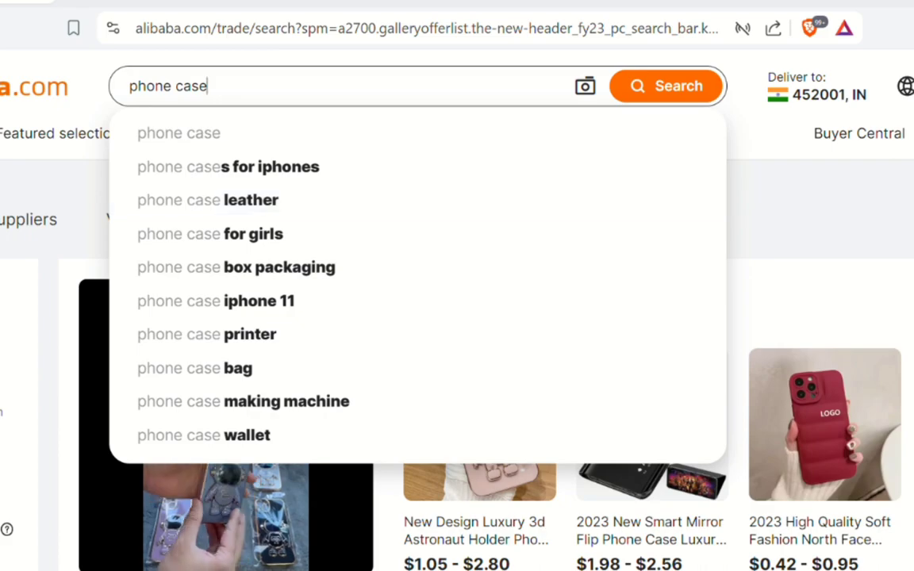
scroll(864, 119, "down", 10)
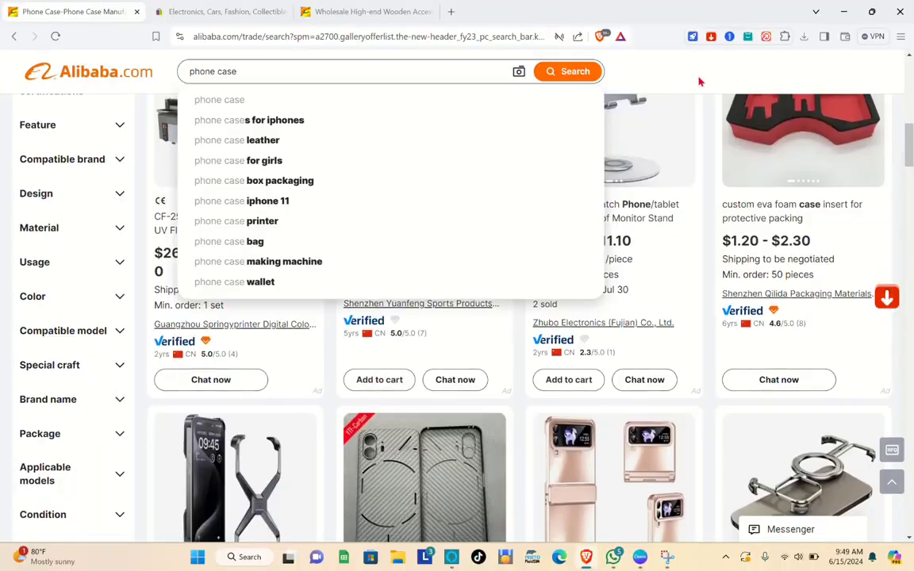
left_click(699, 82)
scroll(483, 336, "down", 15)
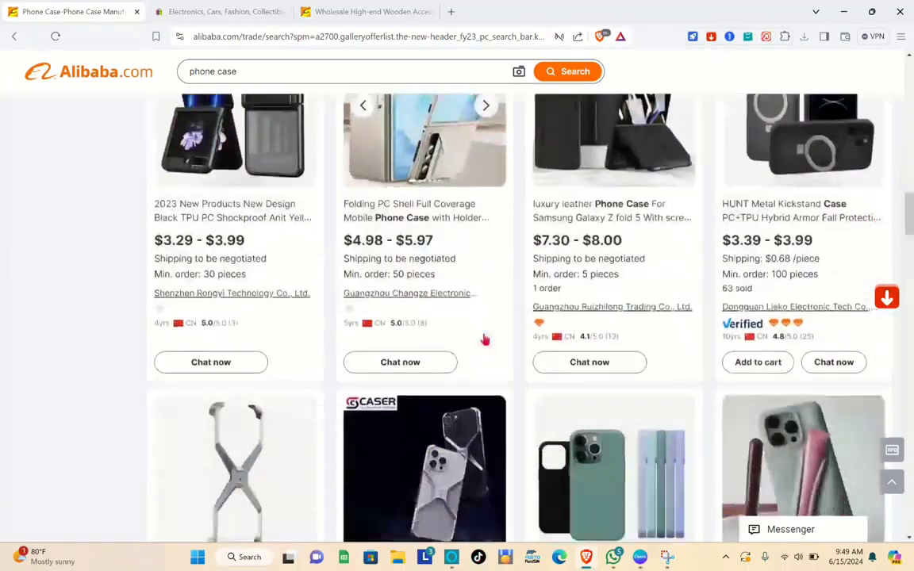
scroll(484, 339, "down", 8)
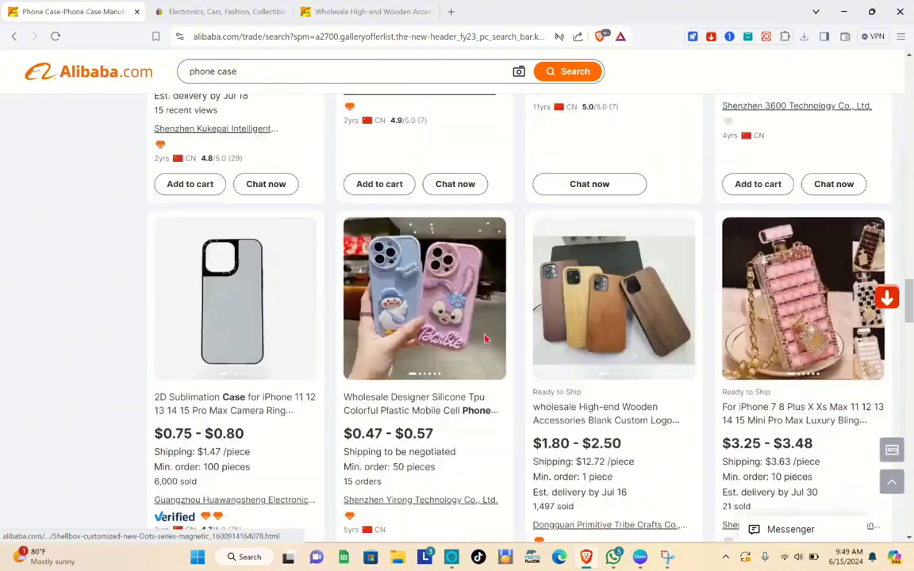
Open the wooden phone case product page in a new tab, then go to the Canva whiteboard.
left_click(625, 294)
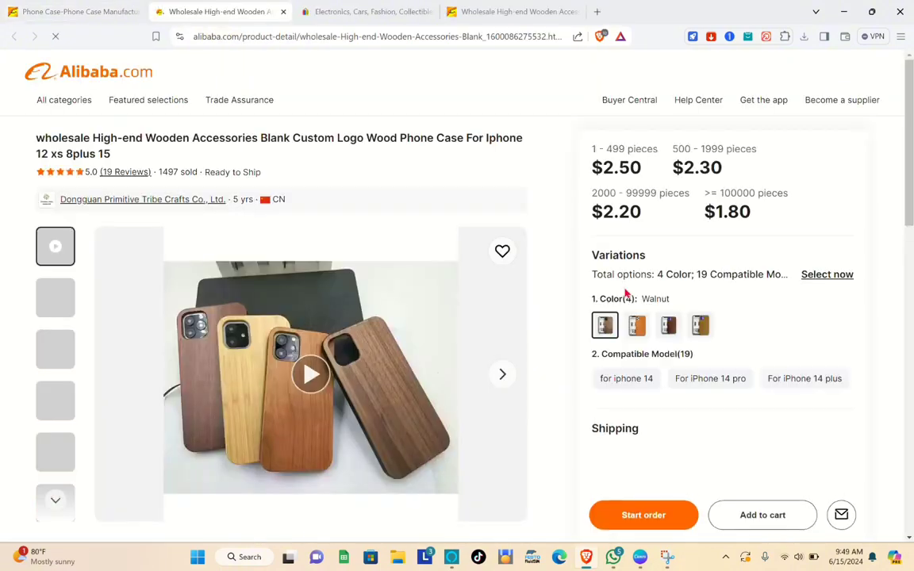
scroll(319, 418, "down", 4)
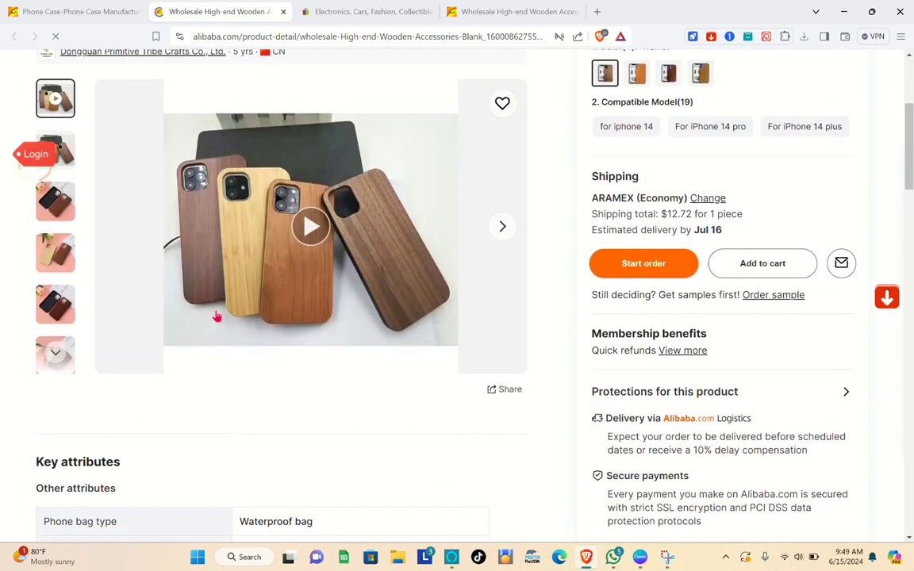
scroll(70, 229, "up", 1)
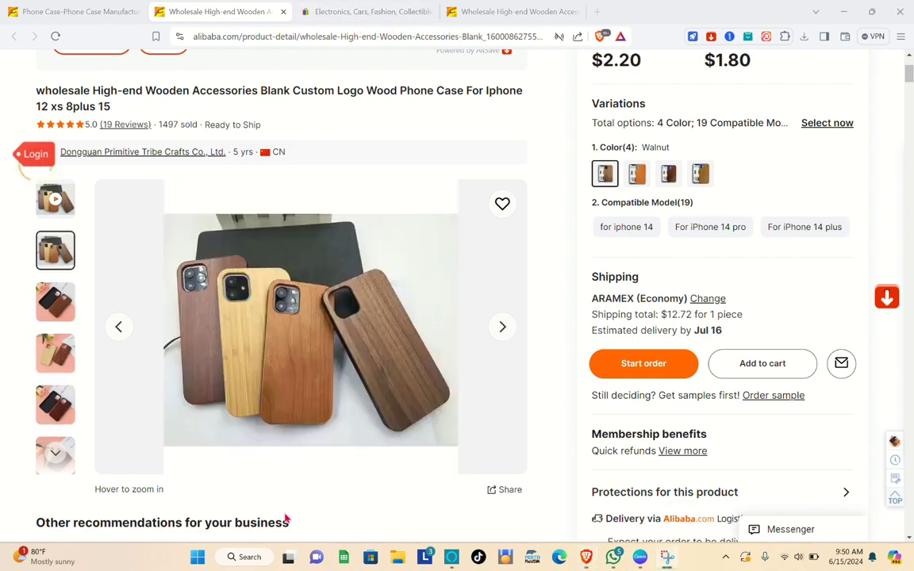
left_click(640, 558)
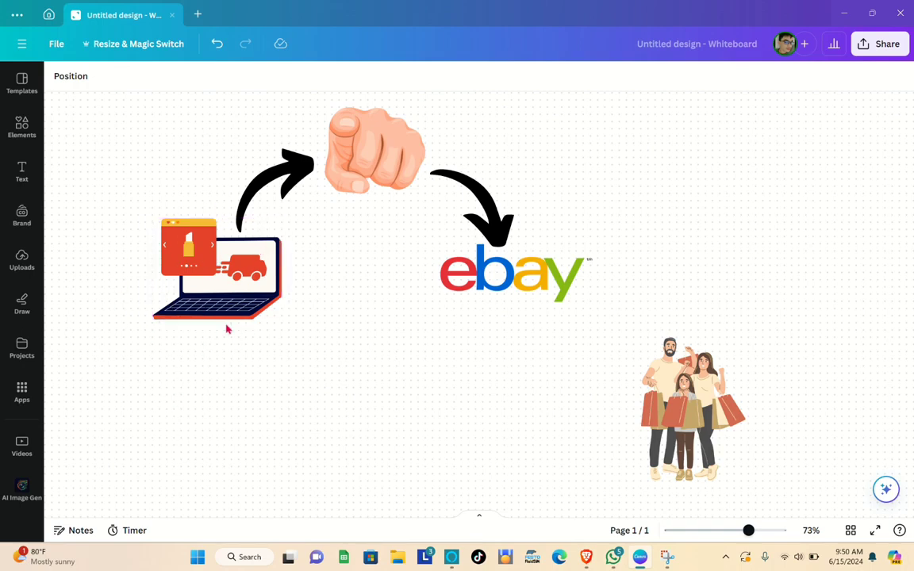
Copy the wooden phone case photo from the Alibaba product page and return to Canva.
left_click(584, 562)
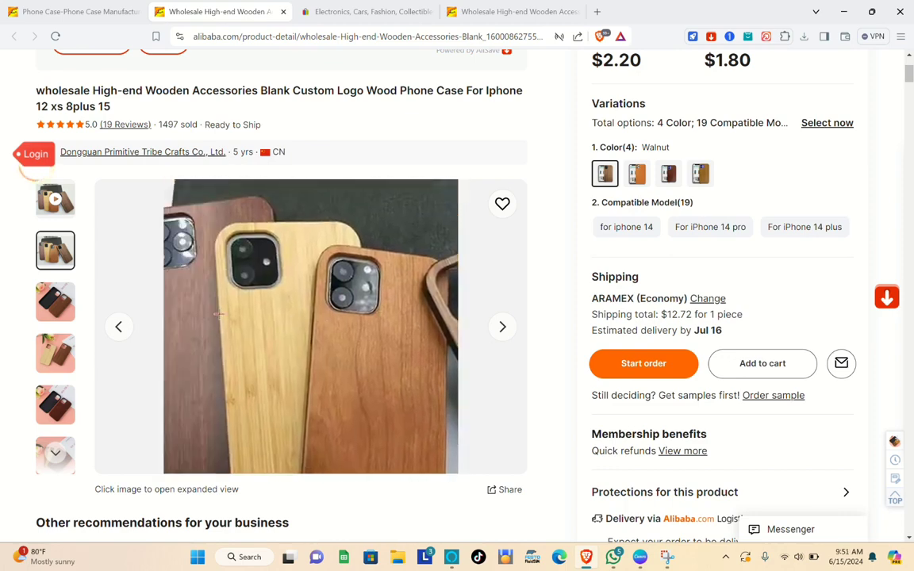
left_click(220, 319)
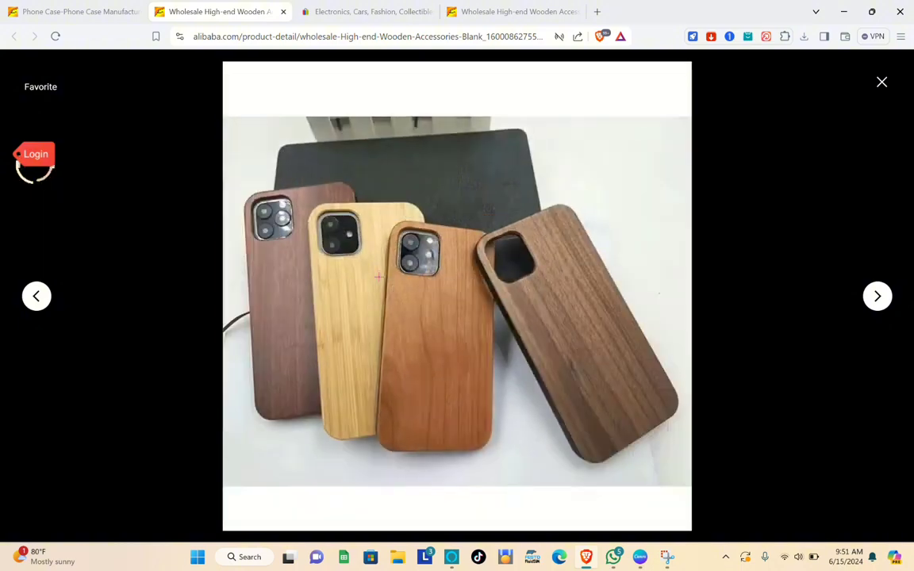
right_click(379, 278)
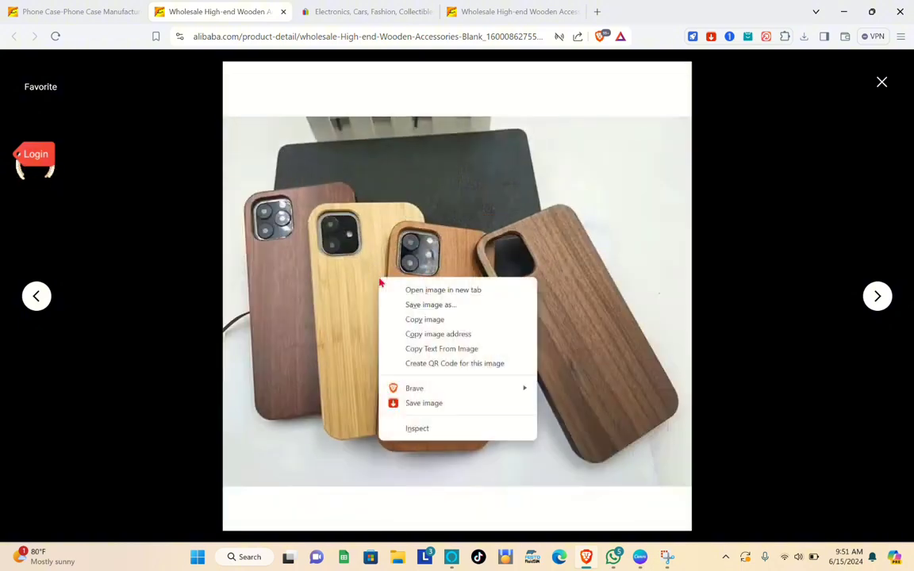
left_click(426, 320)
left_click(639, 557)
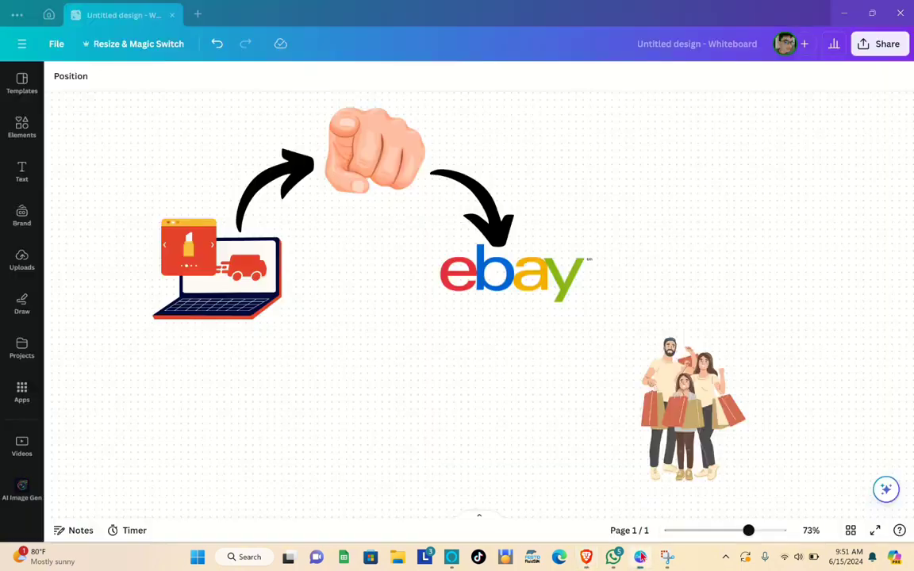
Paste the phone case photo and shrink it under the laptop, then put a duplicate below the eBay logo.
right_click(194, 351)
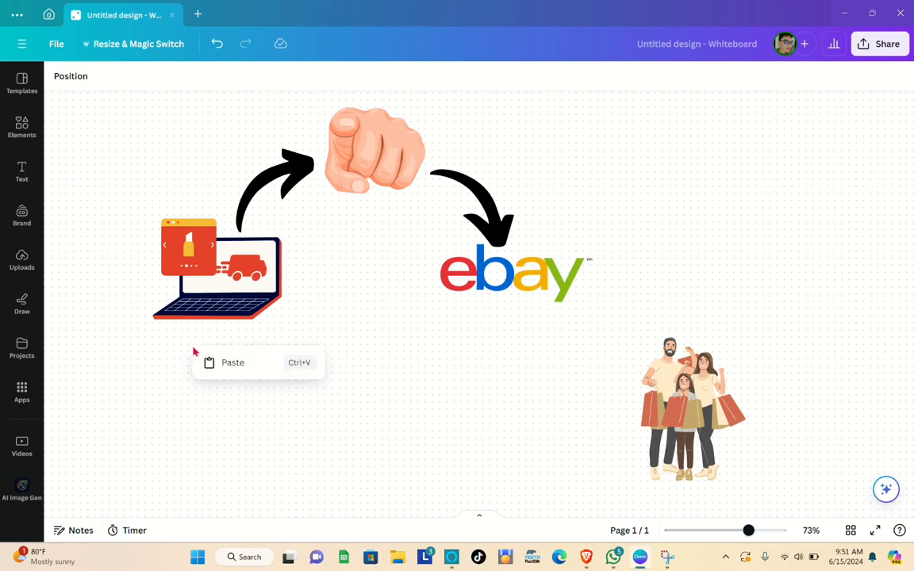
left_click(233, 361)
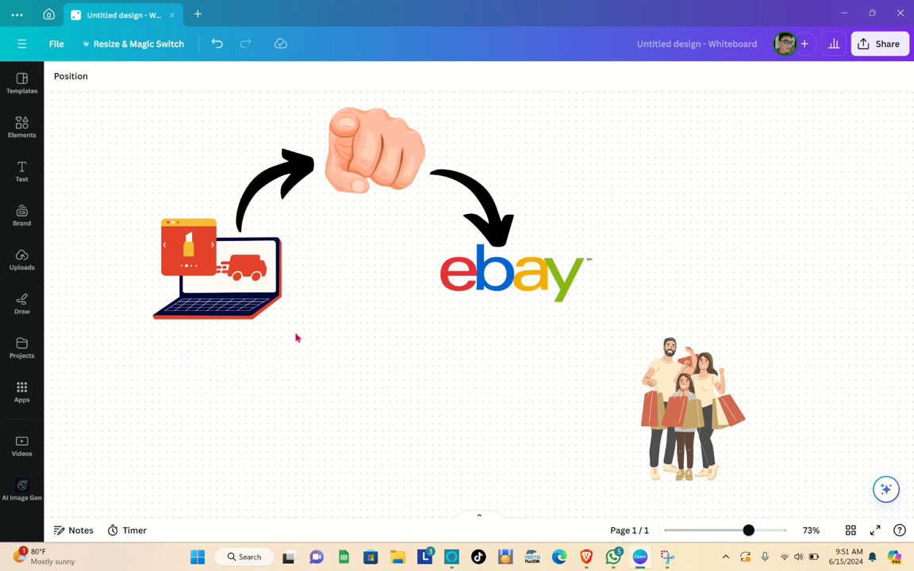
left_click_drag(567, 391, 249, 501)
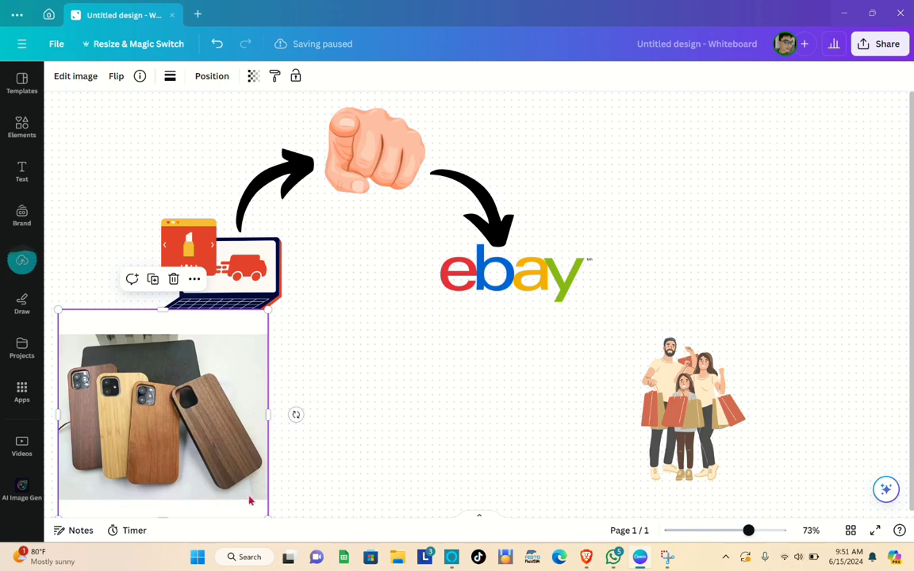
left_click_drag(268, 309, 240, 338)
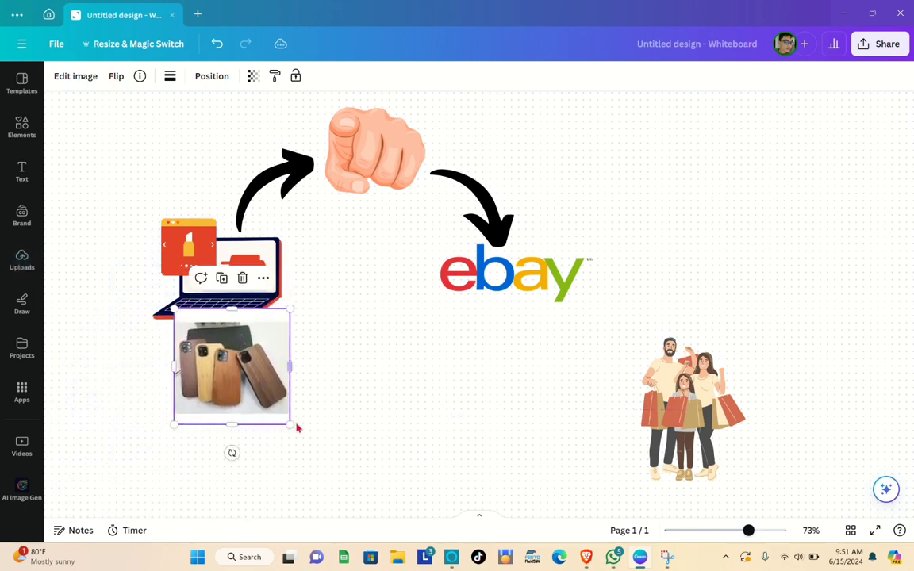
left_click_drag(290, 426, 229, 384)
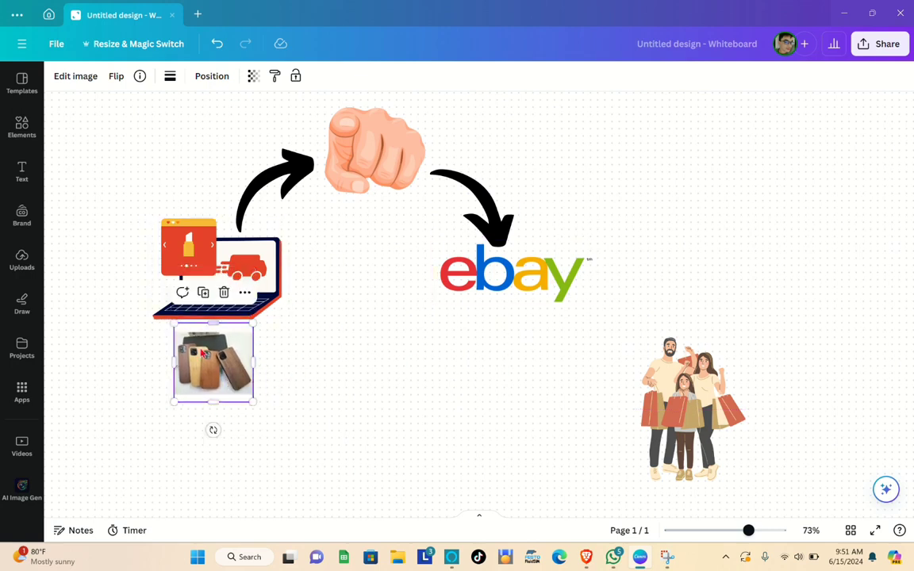
left_click_drag(214, 368, 200, 374)
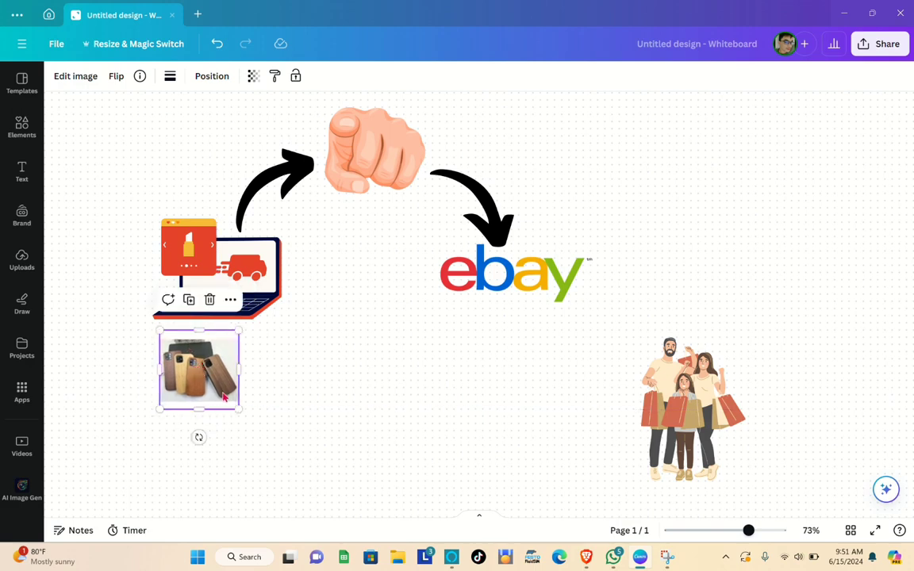
left_click_drag(239, 406, 218, 388)
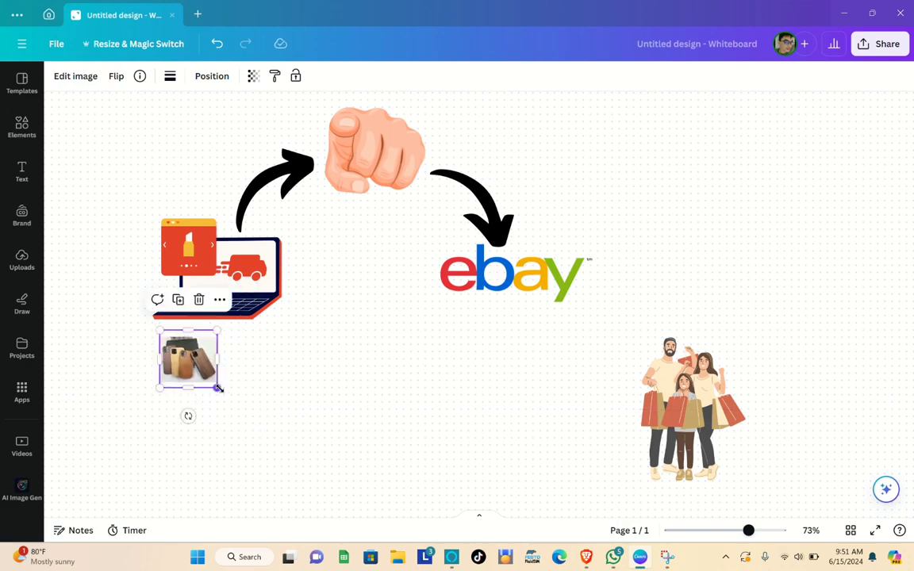
left_click(181, 302)
left_click_drag(231, 368, 529, 342)
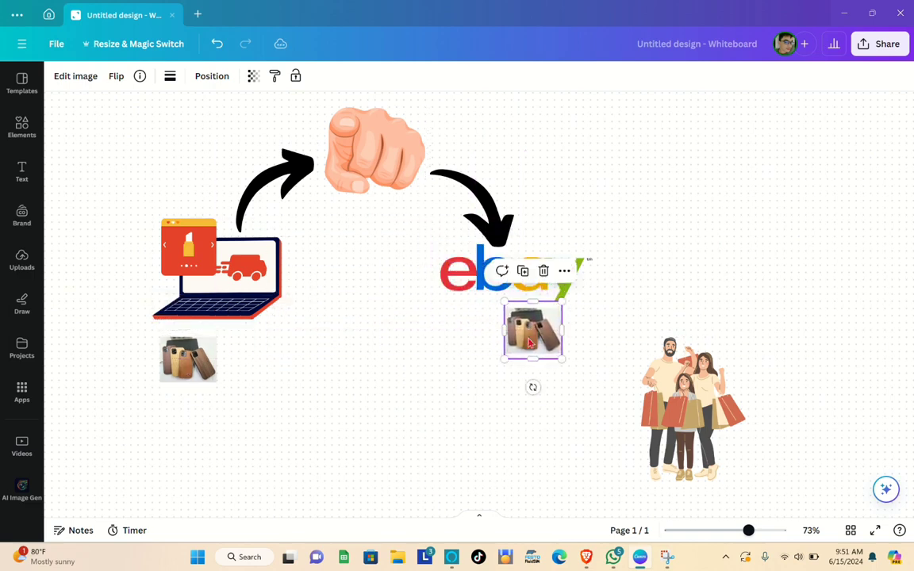
Reopen the wooden phone case product page and scroll through its shipping and recommendations.
left_click(598, 553)
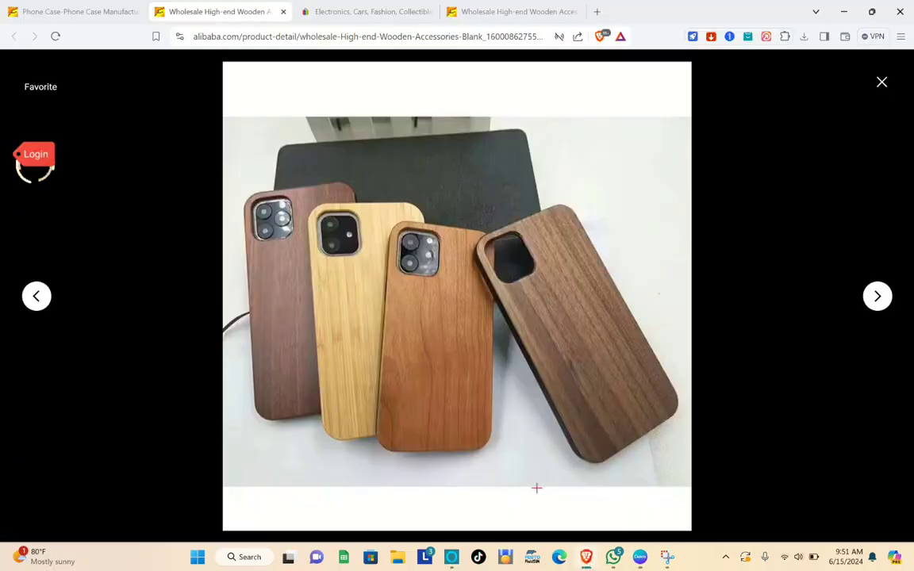
left_click(77, 10)
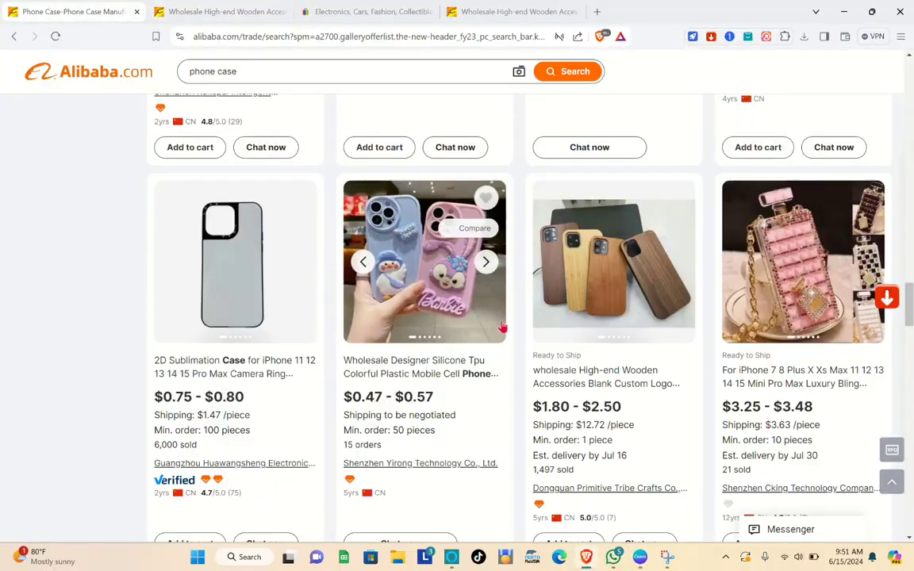
left_click(579, 361)
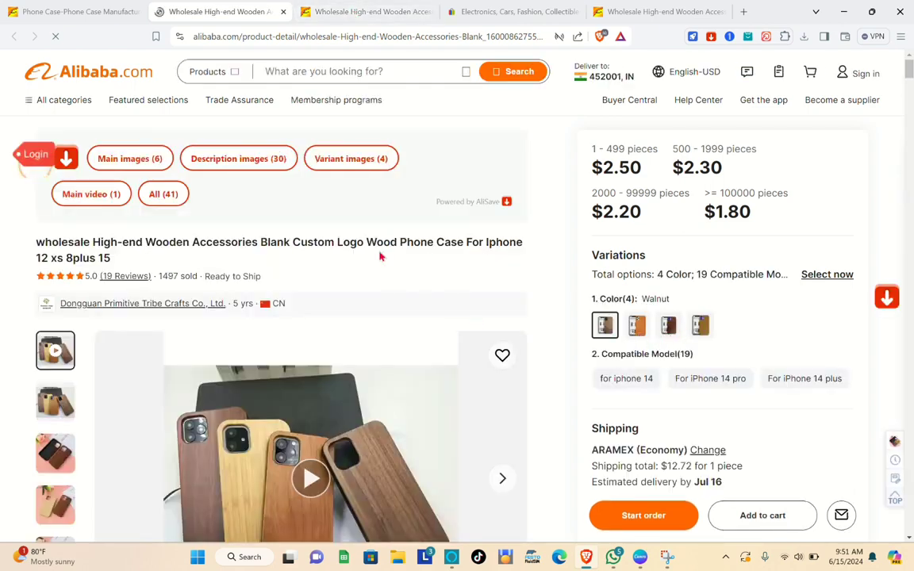
scroll(194, 284, "down", 3)
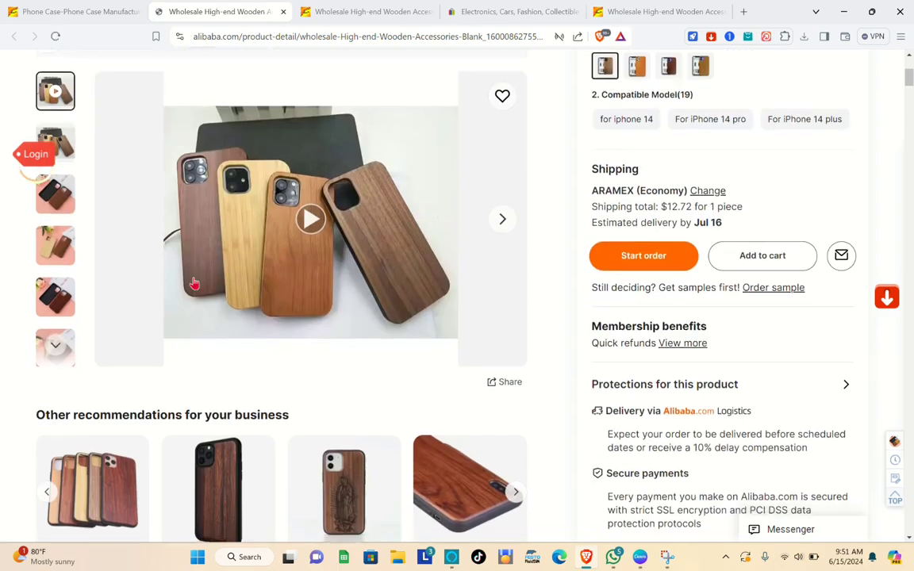
scroll(194, 284, "down", 2)
scroll(677, 355, "down", 3)
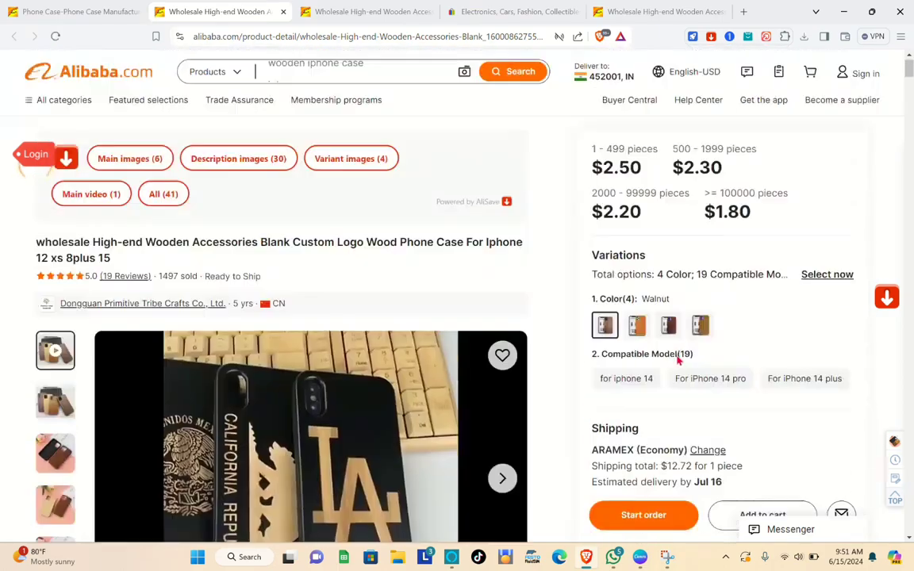
scroll(677, 353, "down", 1)
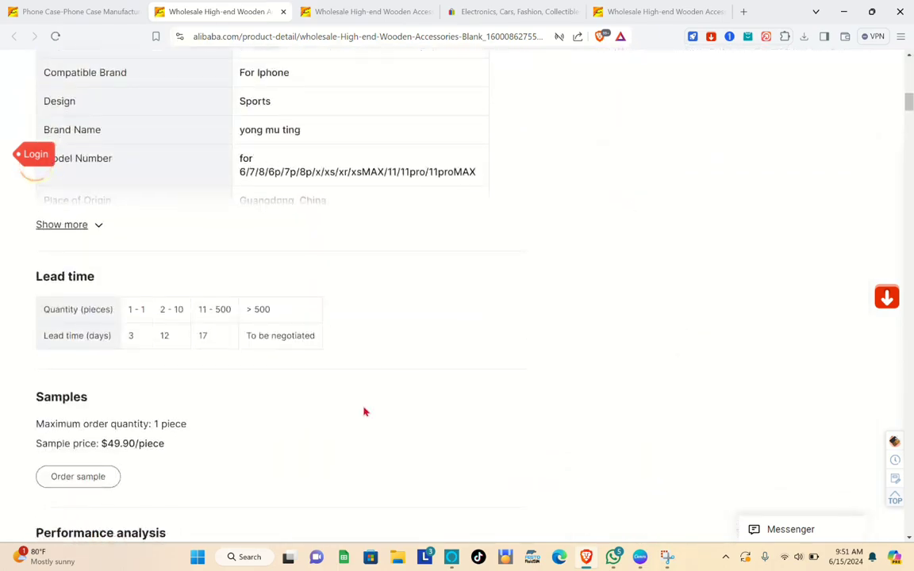
scroll(182, 332, "up", 4)
scroll(106, 331, "down", 1)
scroll(107, 330, "up", 5)
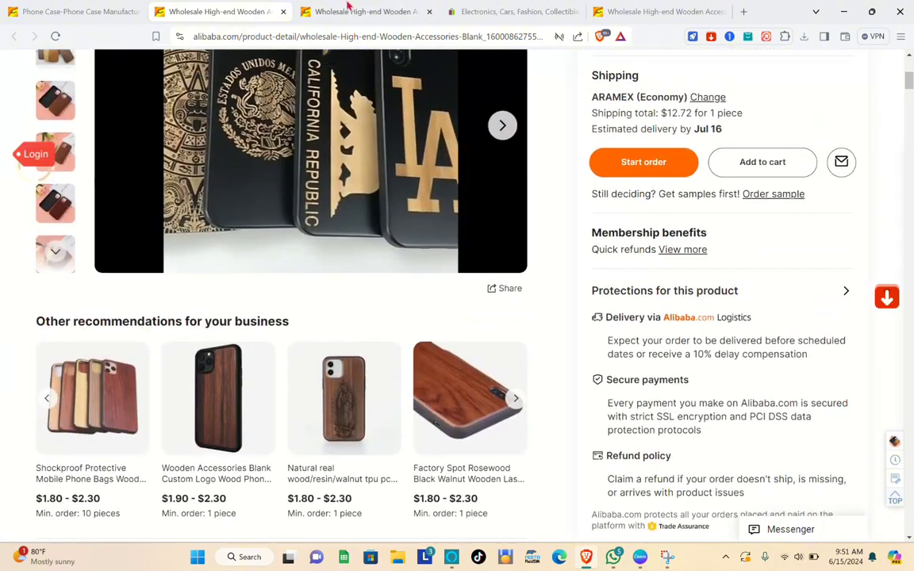
Set the phone case photo just beneath the eBay logo and lower the logo slightly.
left_click(640, 556)
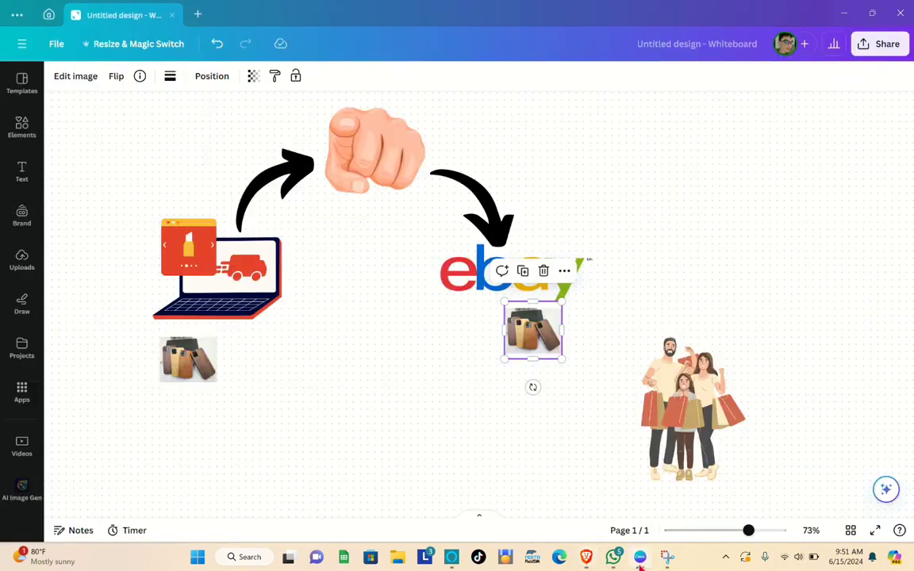
left_click_drag(529, 343, 513, 350)
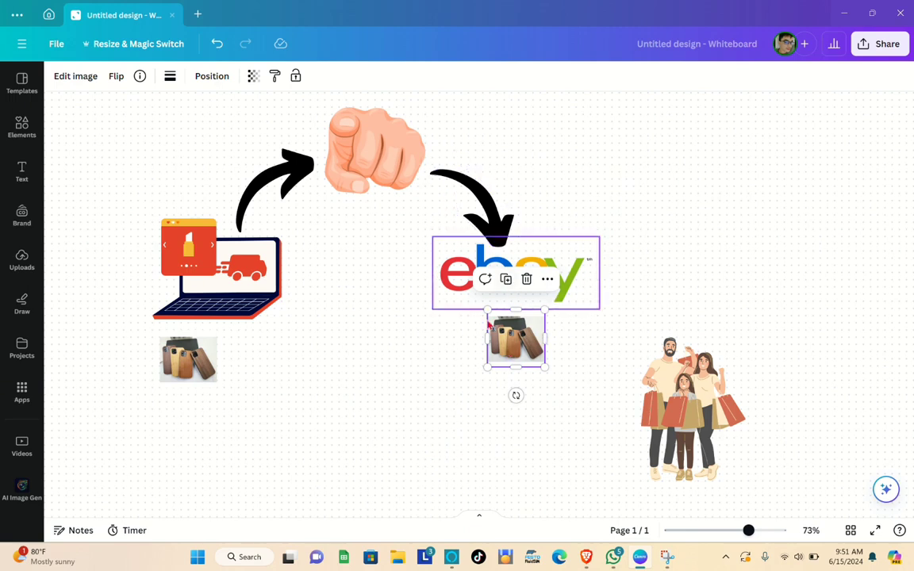
left_click_drag(520, 353, 517, 385)
left_click_drag(514, 295, 510, 294)
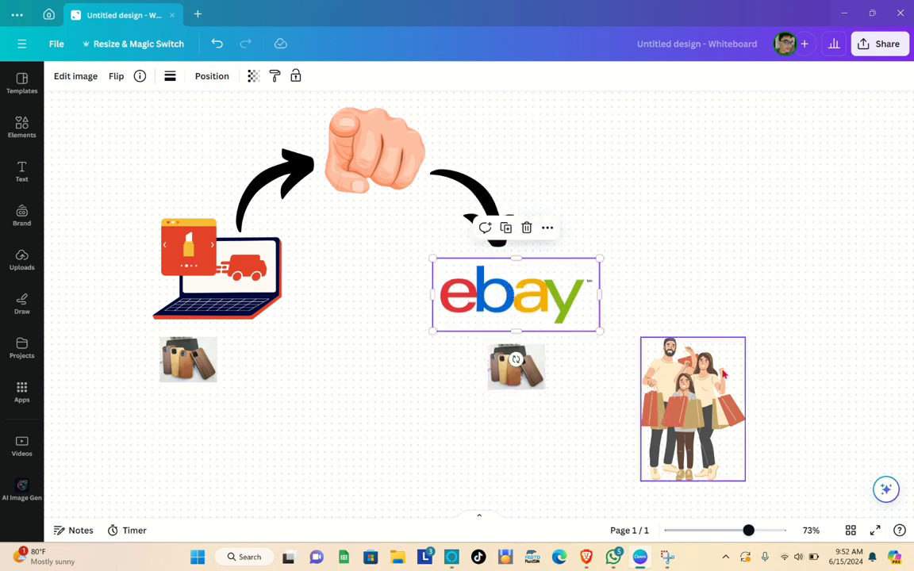
Duplicate the curved arrow, move the copy above the shoppers, and flip it to point back.
left_click(459, 204)
left_click(466, 112)
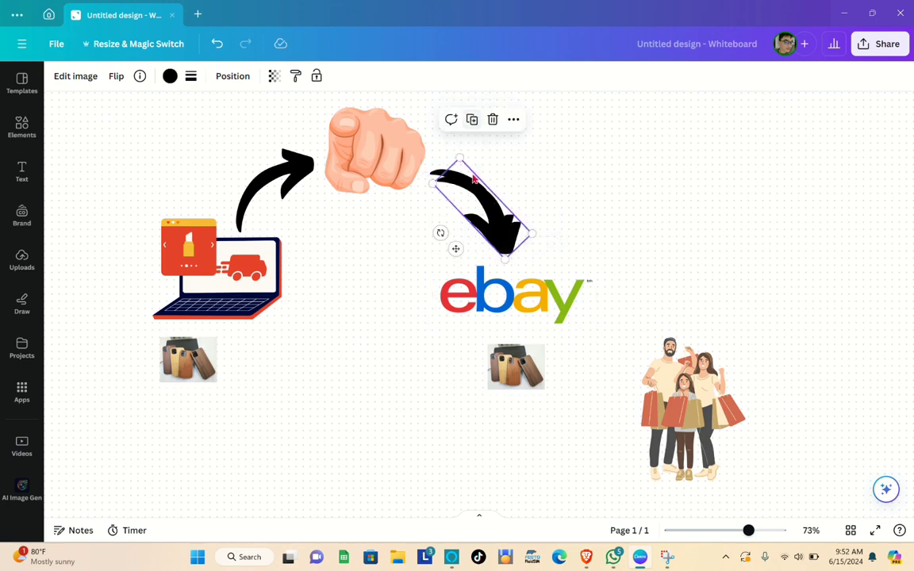
left_click_drag(478, 200, 680, 287)
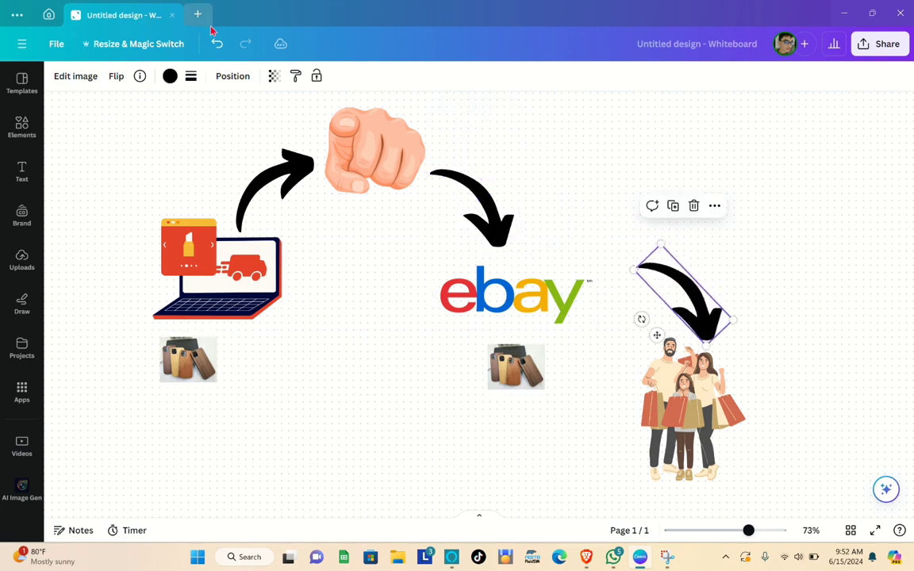
left_click(118, 83)
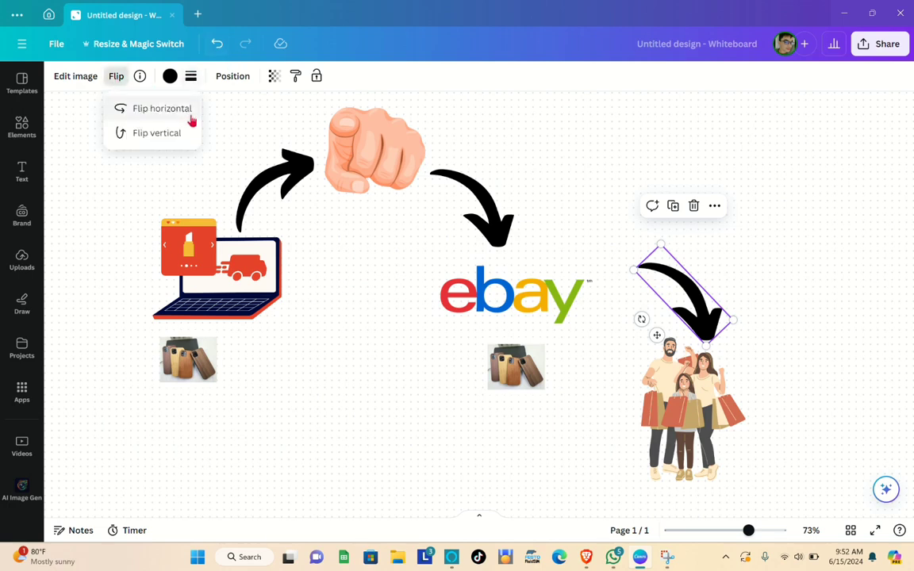
left_click(174, 135)
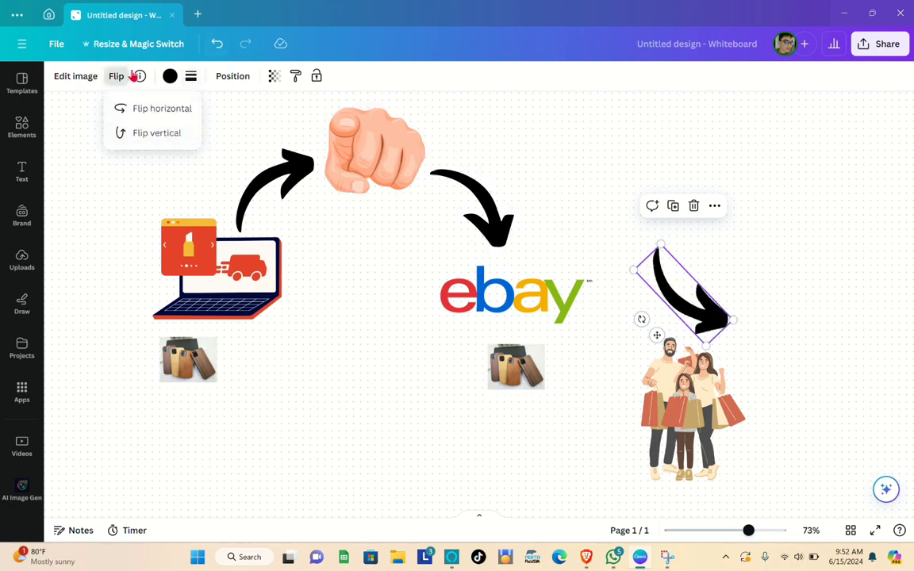
left_click(149, 107)
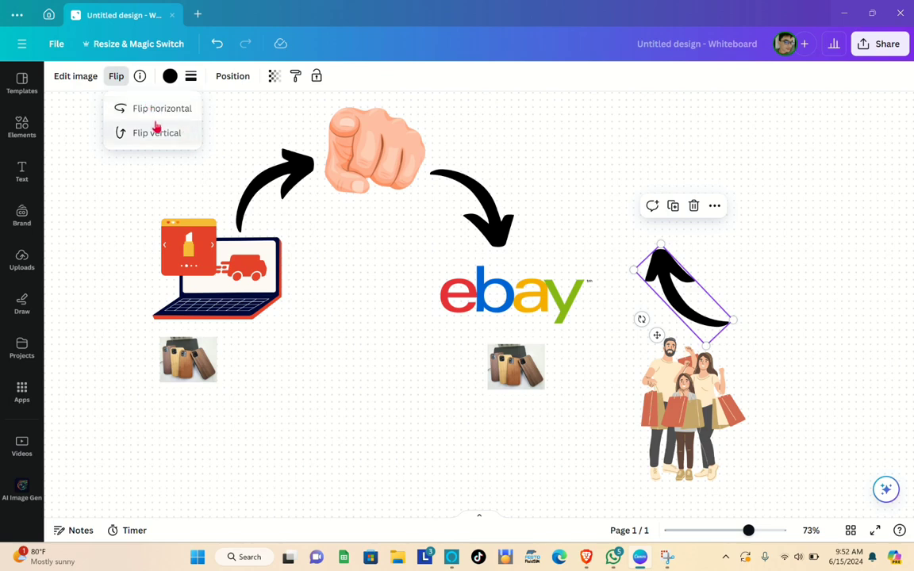
left_click(139, 132)
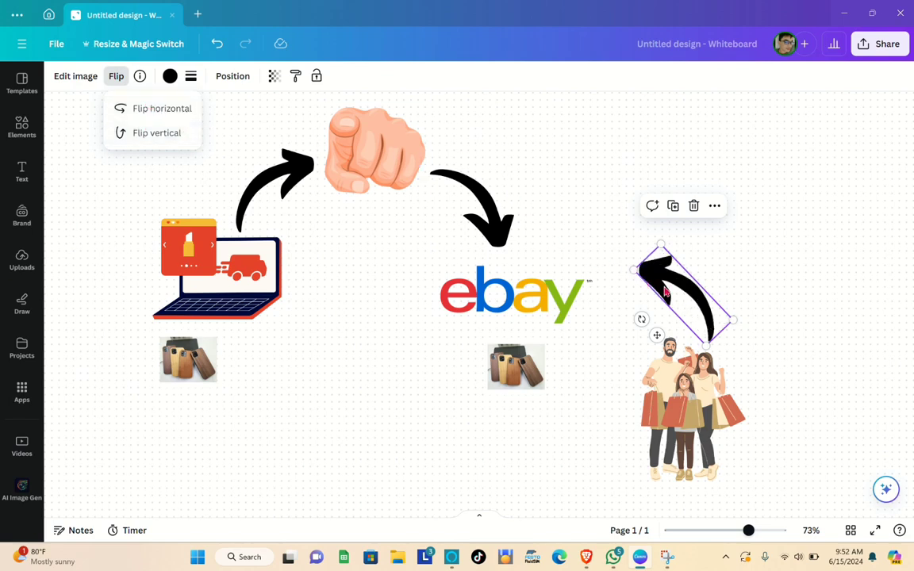
Shrink and rotate the flipped arrow copy and place it beside the eBay logo.
left_click_drag(664, 292, 622, 300)
left_click_drag(689, 327, 674, 297)
left_click_drag(611, 315, 643, 308)
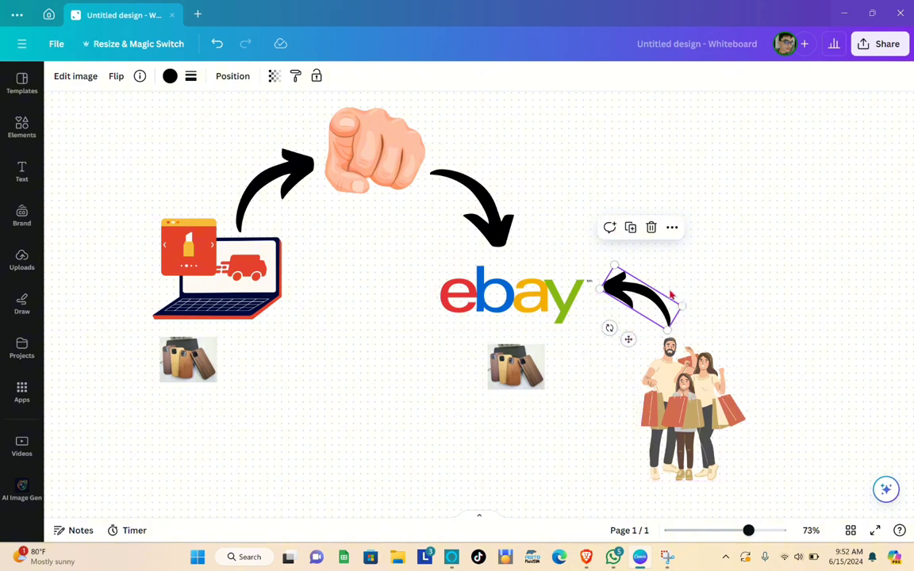
left_click_drag(642, 295, 625, 310)
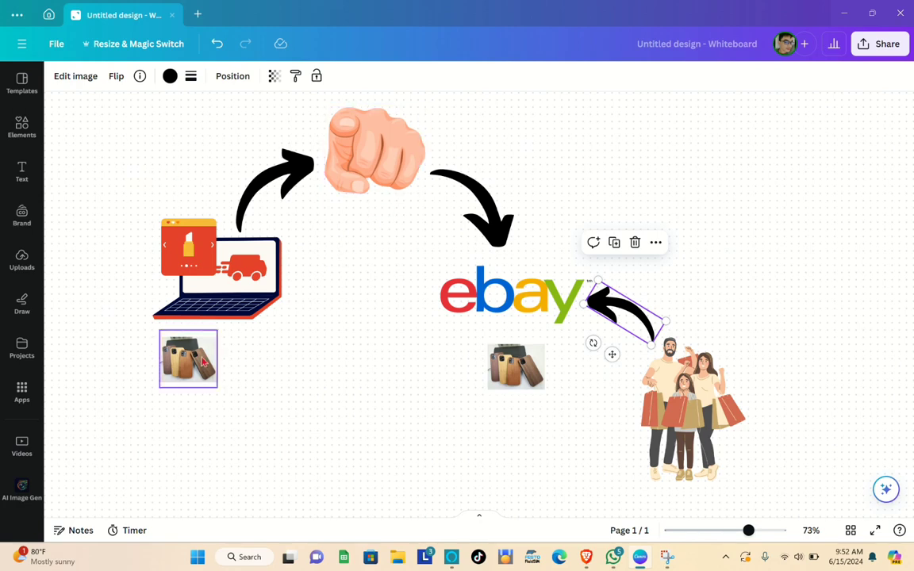
Scroll the wooden phone case page back to its $2.50–$1.80 price tiers, glancing at Canva in between.
left_click(586, 561)
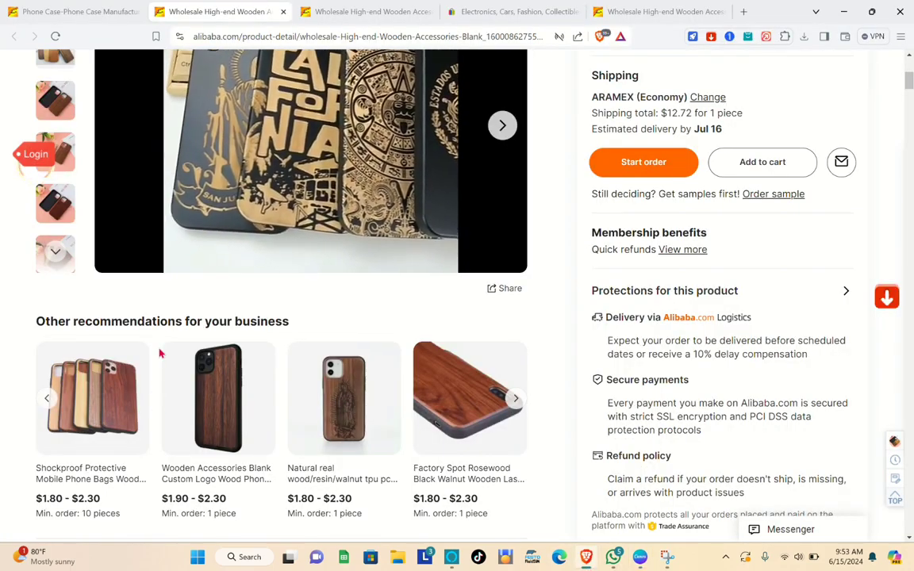
scroll(159, 350, "up", 5)
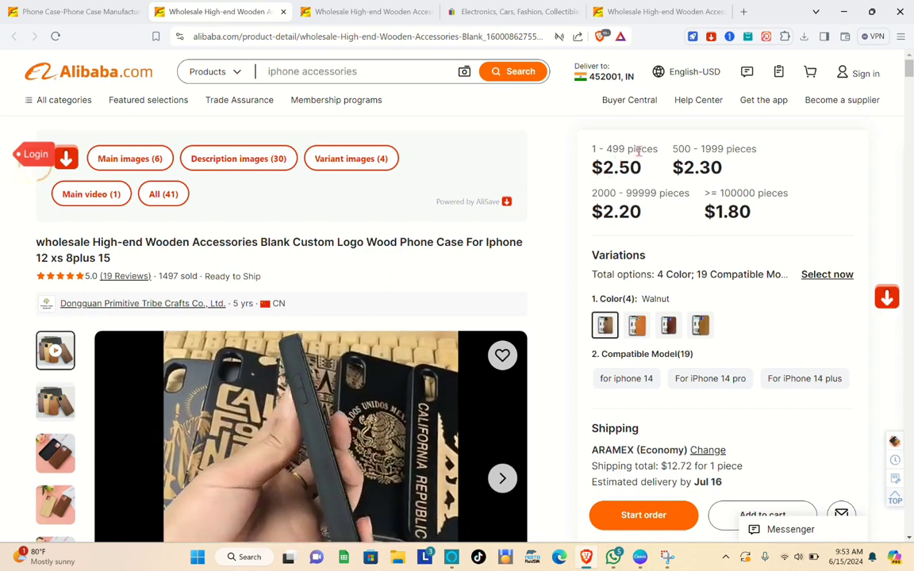
scroll(616, 317, "down", 1)
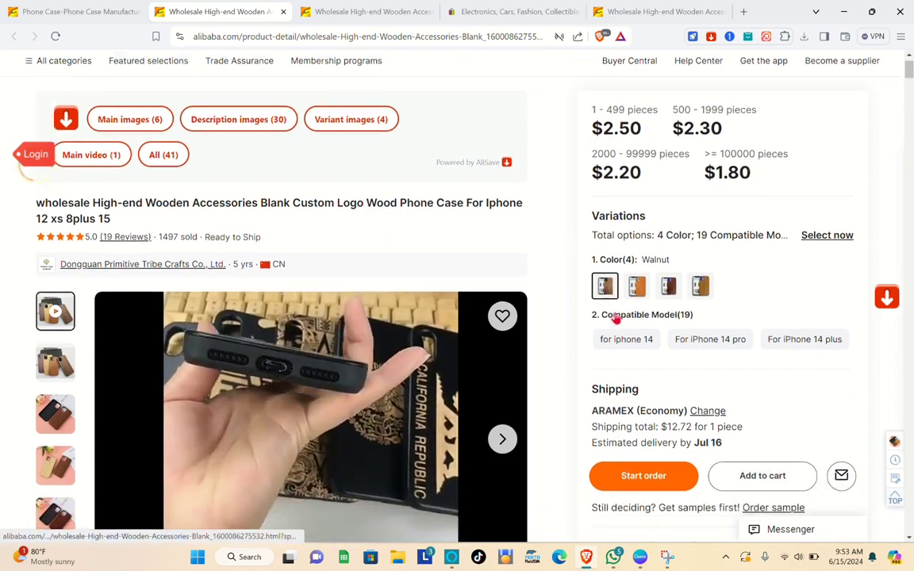
scroll(616, 317, "up", 1)
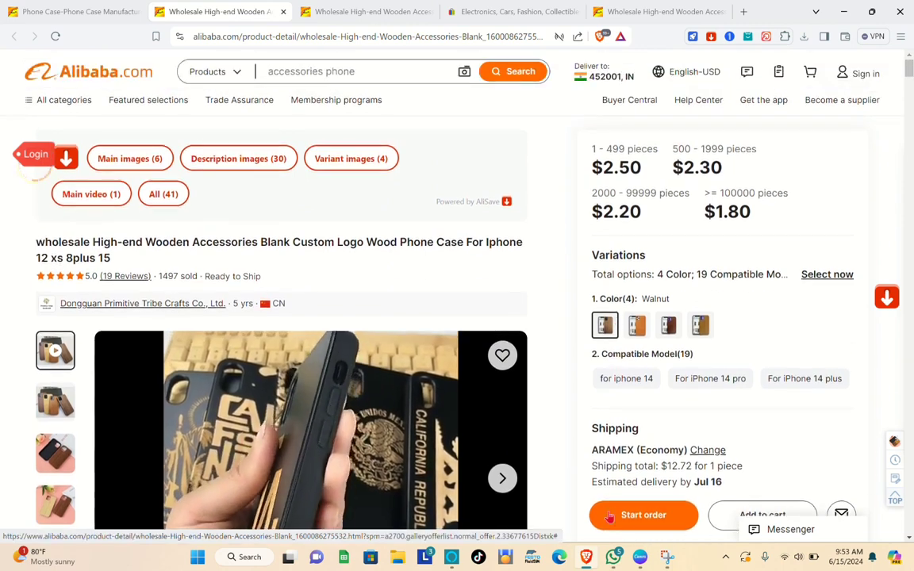
key("alt+Tab")
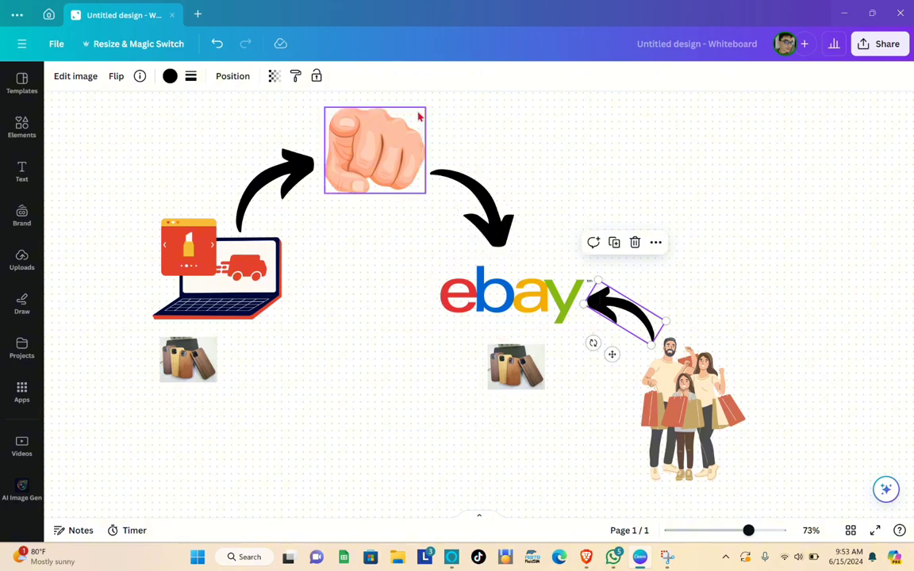
left_click(585, 556)
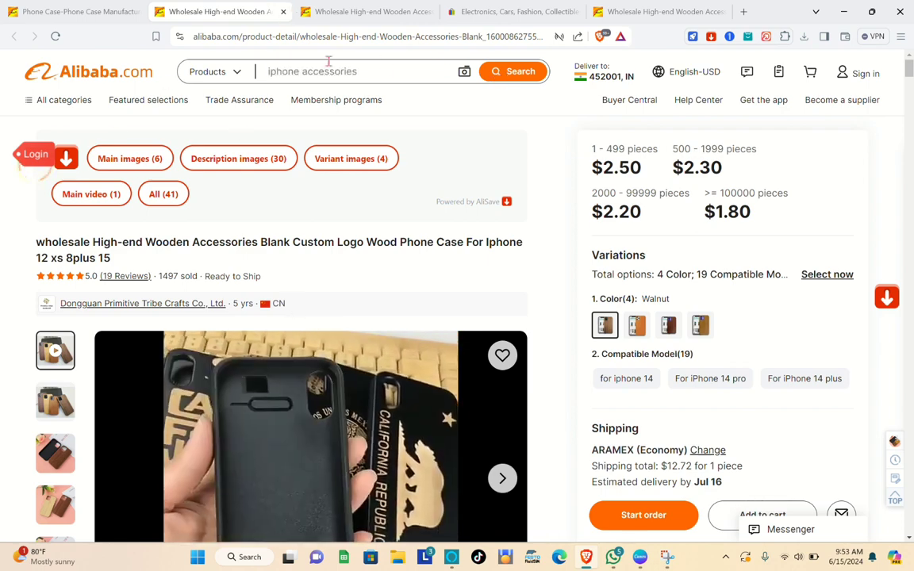
Open Men's Sets(old) via All categories > Fashion & Beauty > Apparel & Accessories.
left_click(238, 72)
left_click(239, 72)
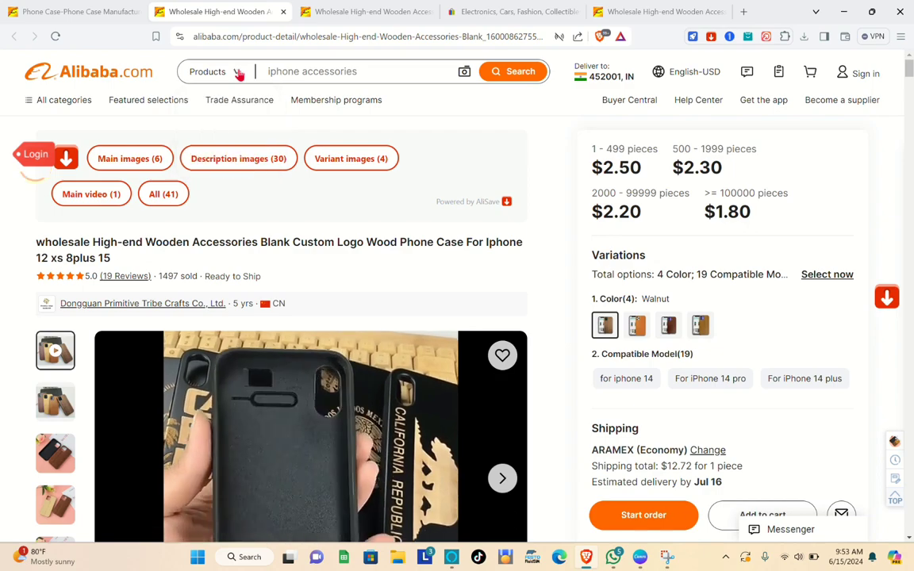
mouse_move(90, 106)
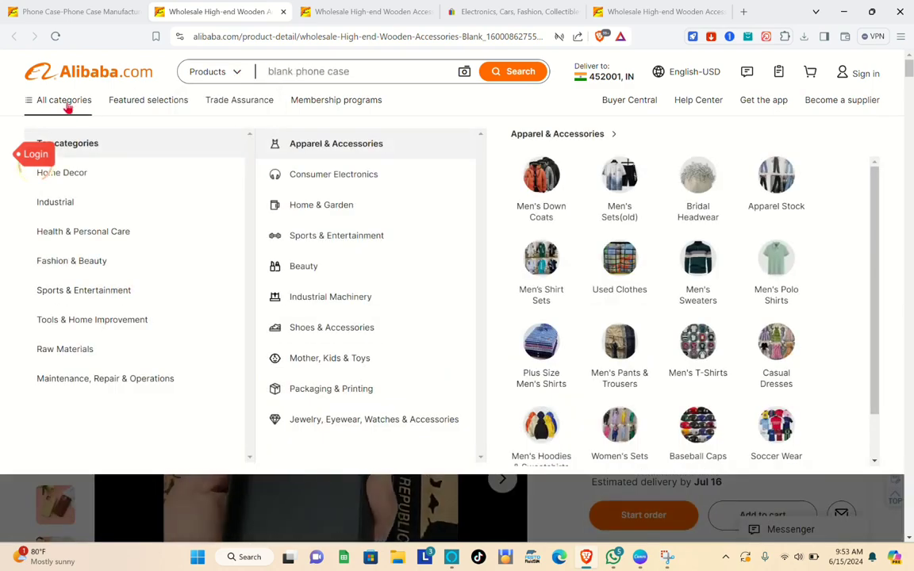
mouse_move(238, 100)
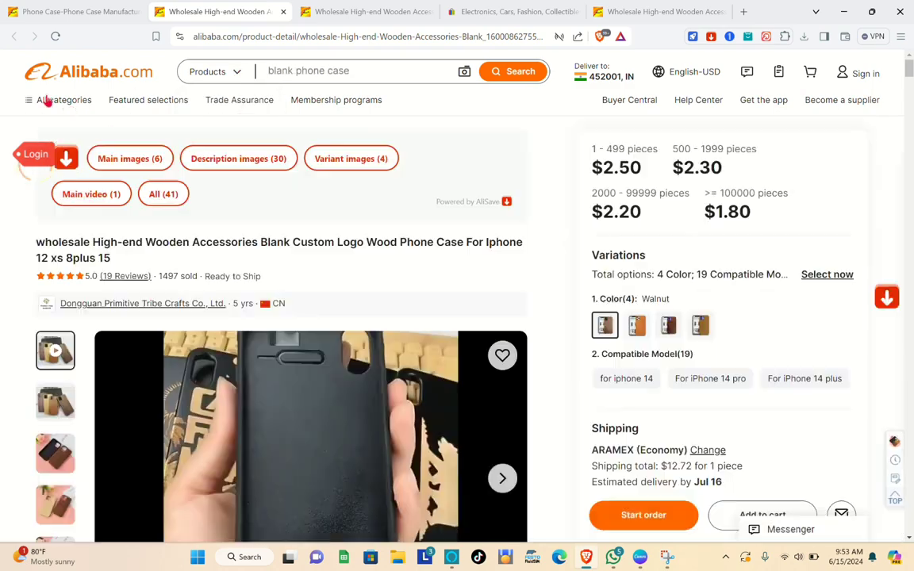
mouse_move(47, 98)
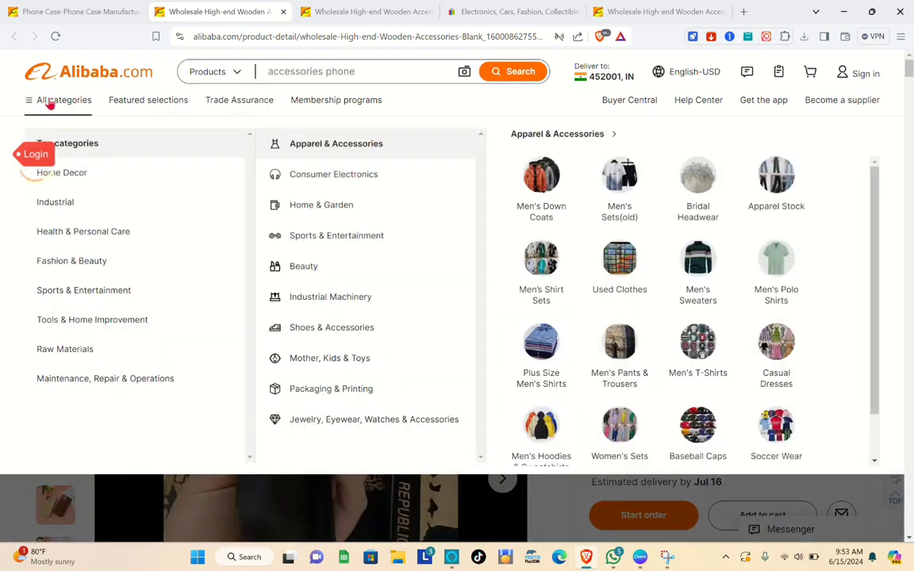
mouse_move(92, 260)
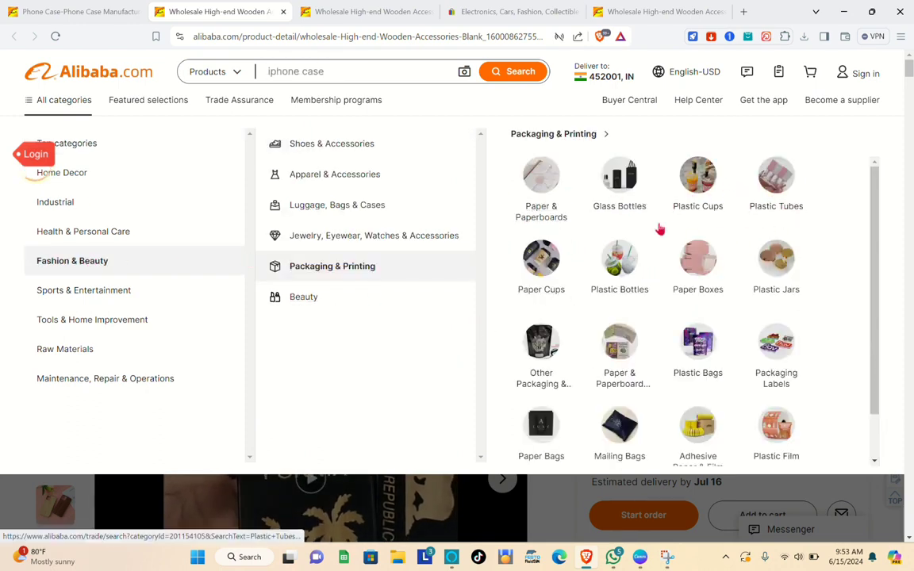
mouse_move(366, 277)
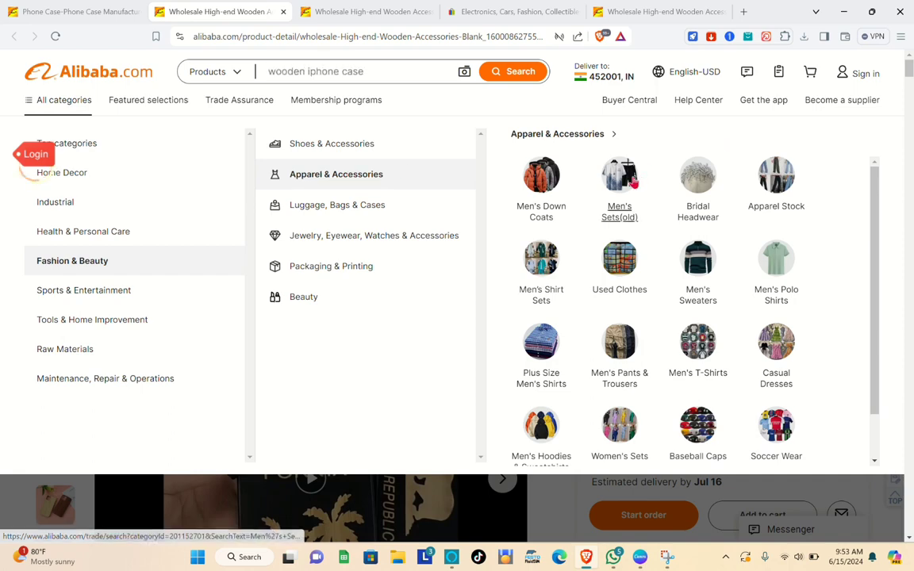
left_click(619, 190)
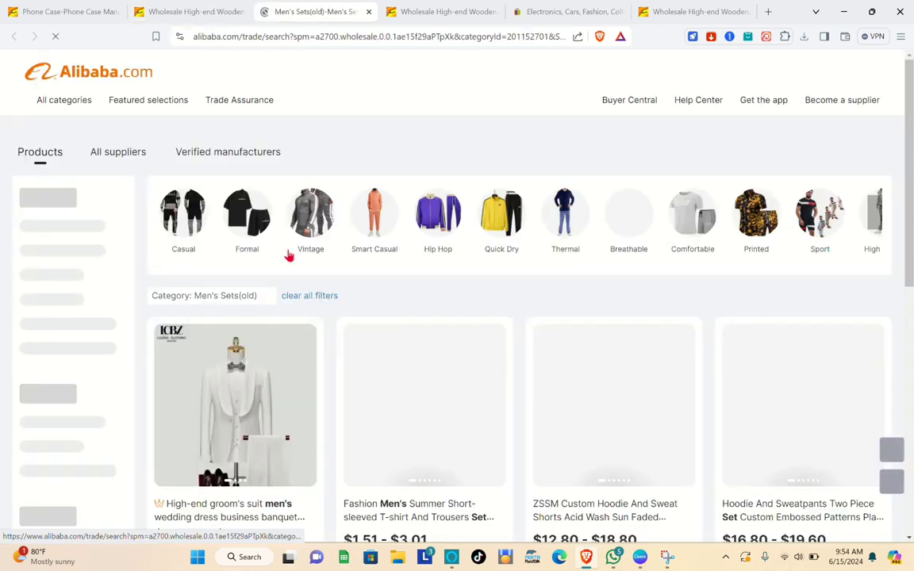
Close the empty popup and open the men's summer T-shirt and trousers set listing on Alibaba.
scroll(358, 366, "down", 2)
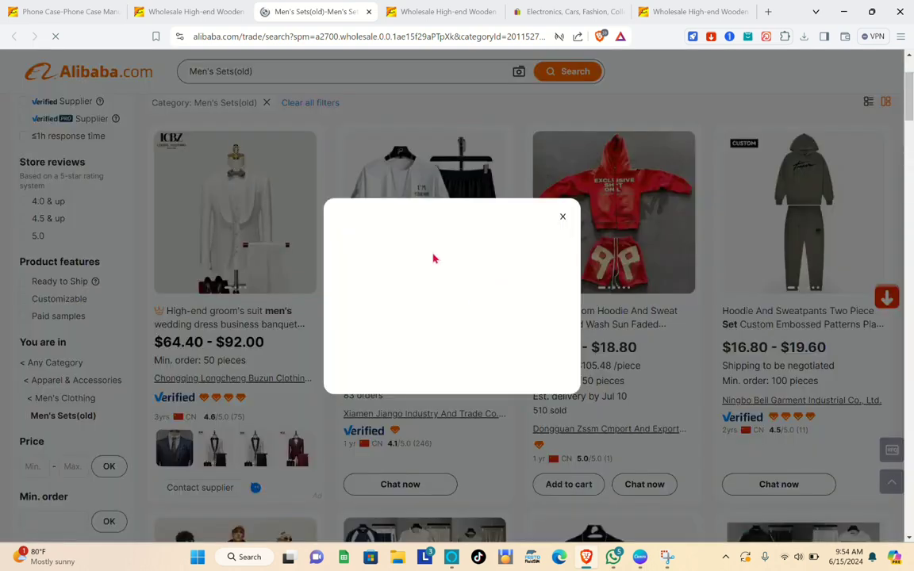
left_click(562, 216)
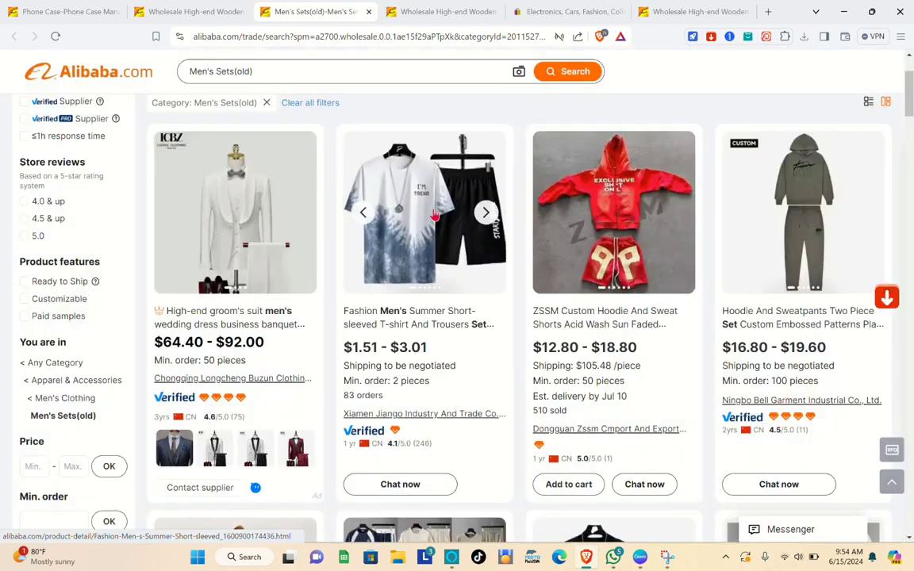
left_click(434, 214)
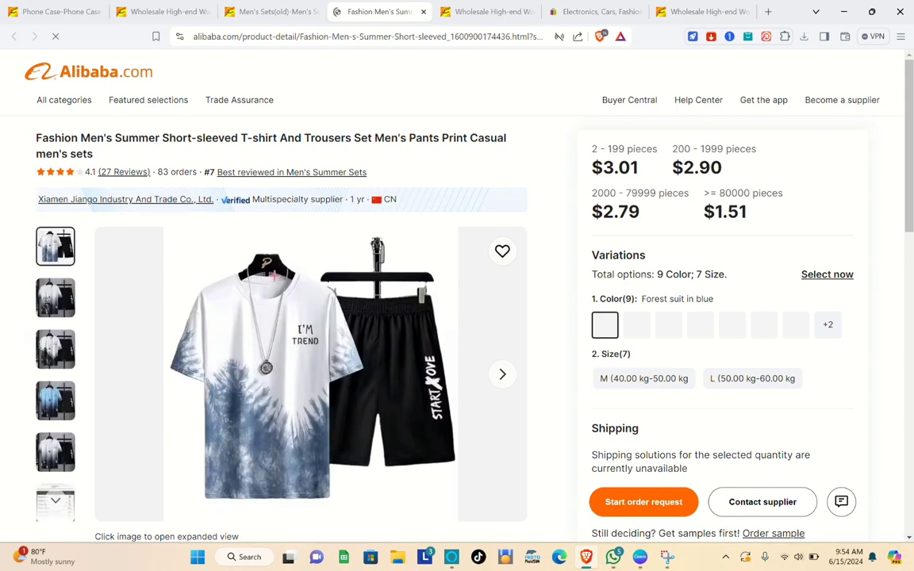
scroll(242, 432, "down", 2)
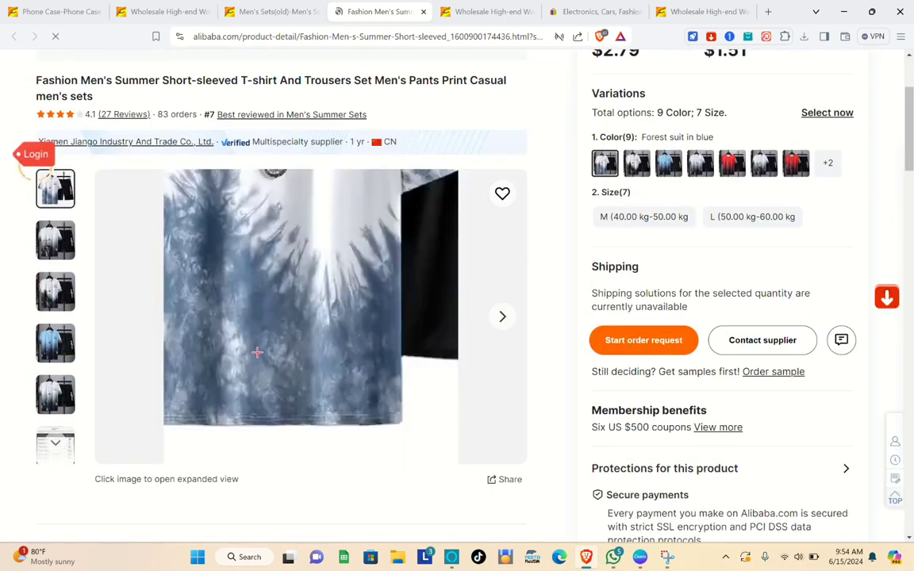
Copy the full-size product photo and return to the Canva whiteboard.
left_click(257, 352)
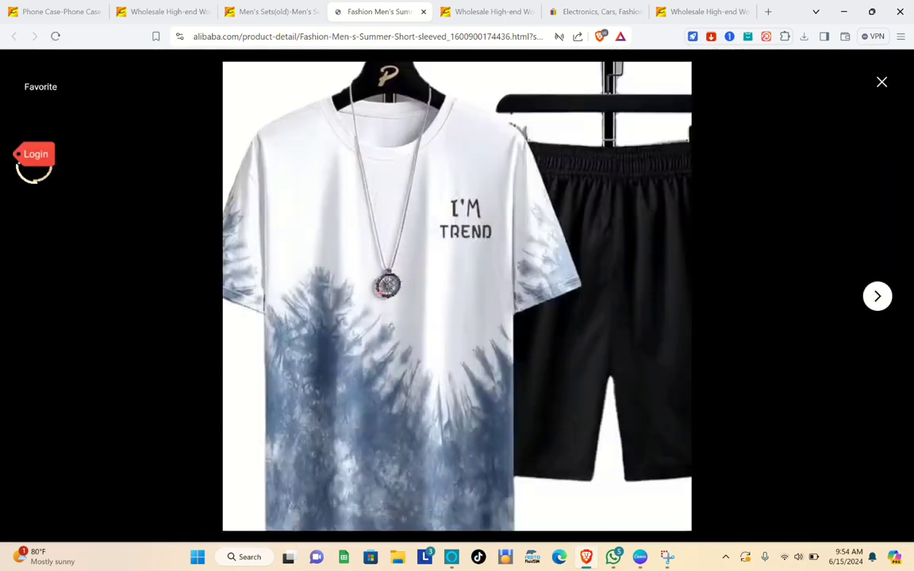
right_click(384, 293)
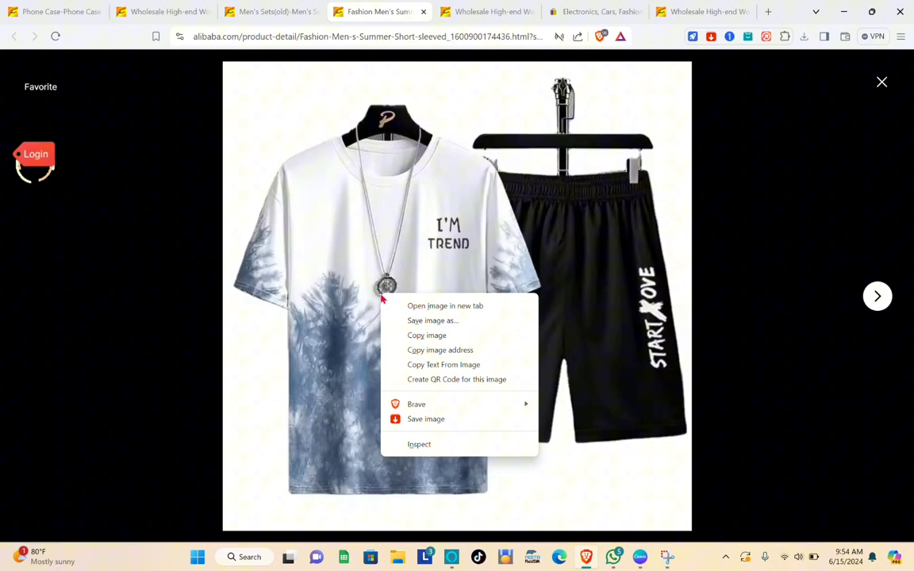
left_click(429, 336)
key("alt+Tab")
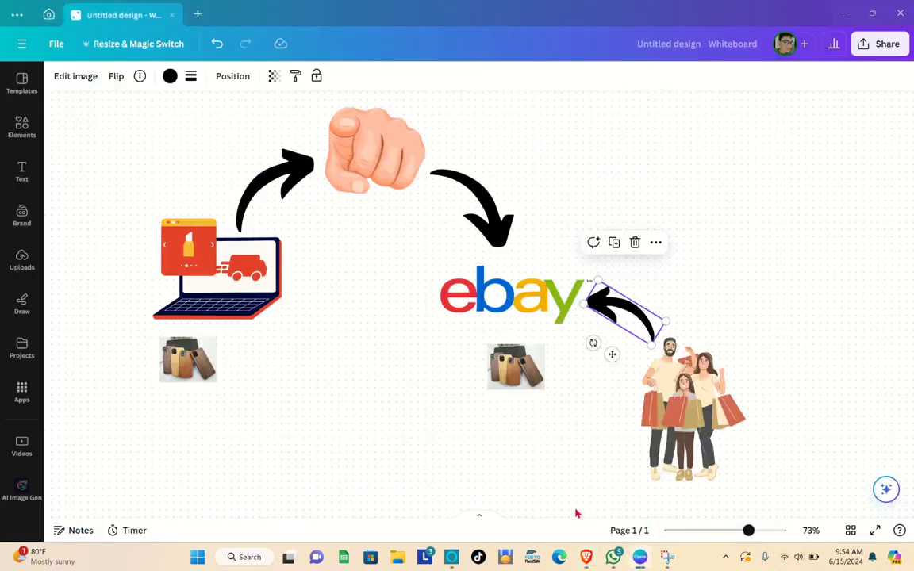
Paste the clothing photo, shrink it to a thumbnail and place it beside the left phone-case image.
left_click(214, 411)
right_click(214, 411)
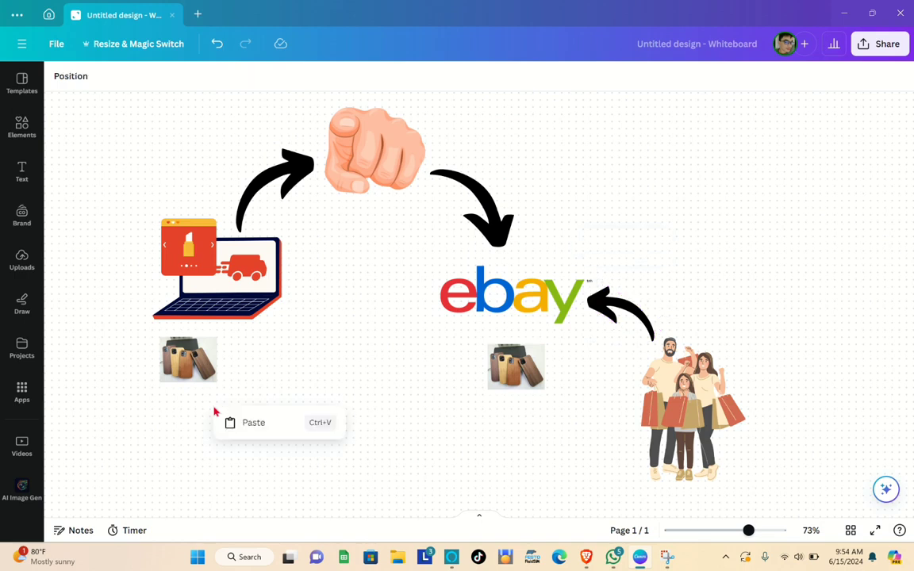
left_click(262, 428)
left_click(452, 500)
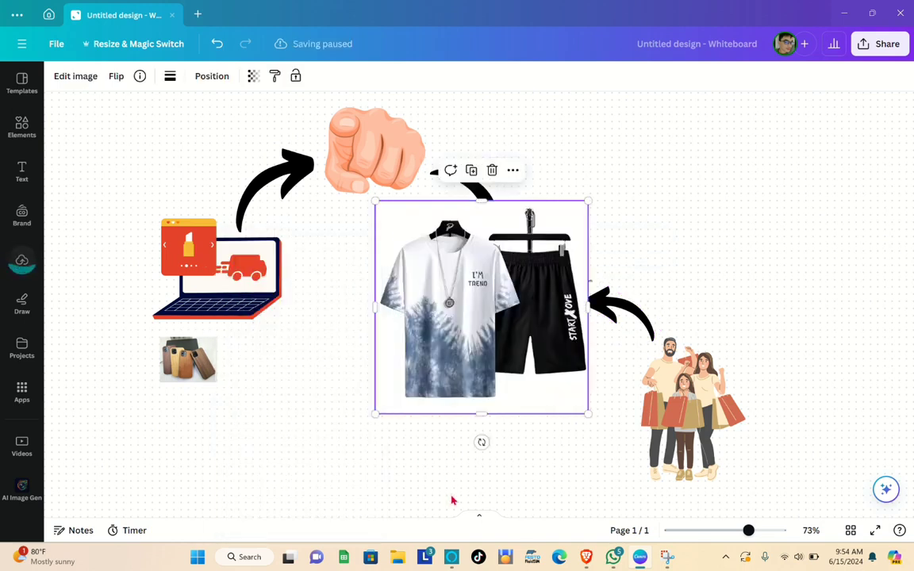
left_click_drag(585, 413, 454, 280)
left_click_drag(418, 246, 435, 364)
Place a smaller duplicate of the clothing photo beside the phone cases under the eBay logo, keeping the curved arrow beside the logo.
left_click(95, 274)
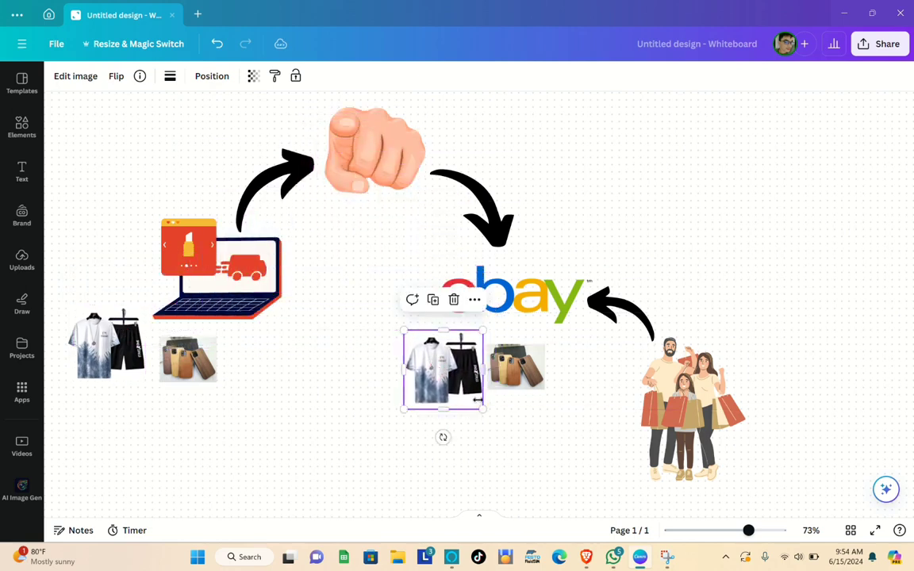
left_click_drag(482, 408, 453, 377)
left_click_drag(514, 384, 552, 382)
left_click_drag(449, 371, 506, 378)
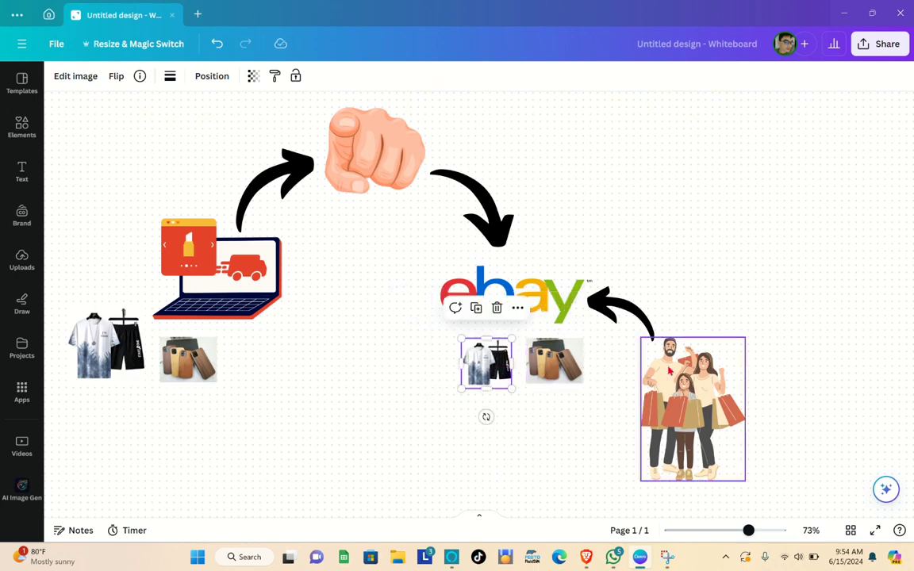
left_click_drag(632, 310, 650, 318)
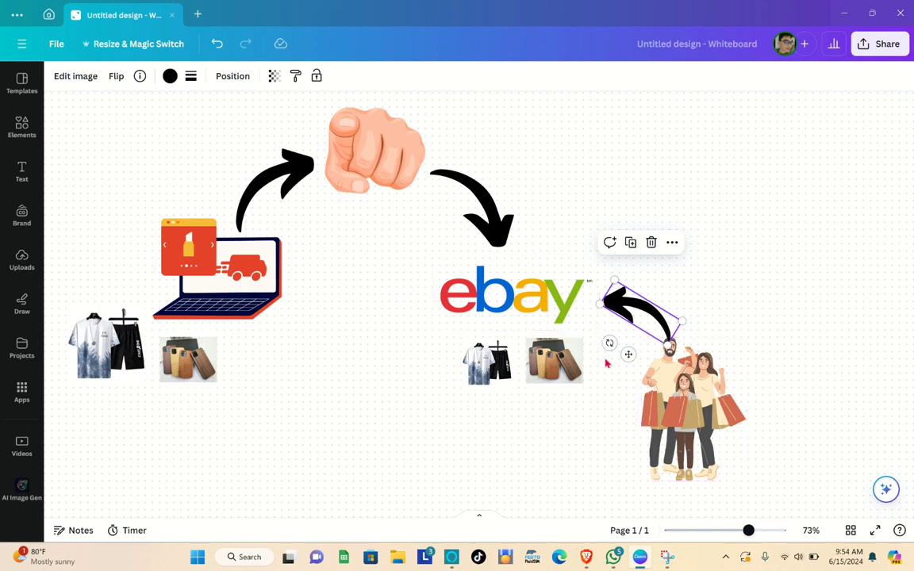
mouse_move(656, 321)
left_mouse_down()
mouse_move(662, 280)
mouse_move(652, 310)
mouse_move(657, 304)
left_mouse_up()
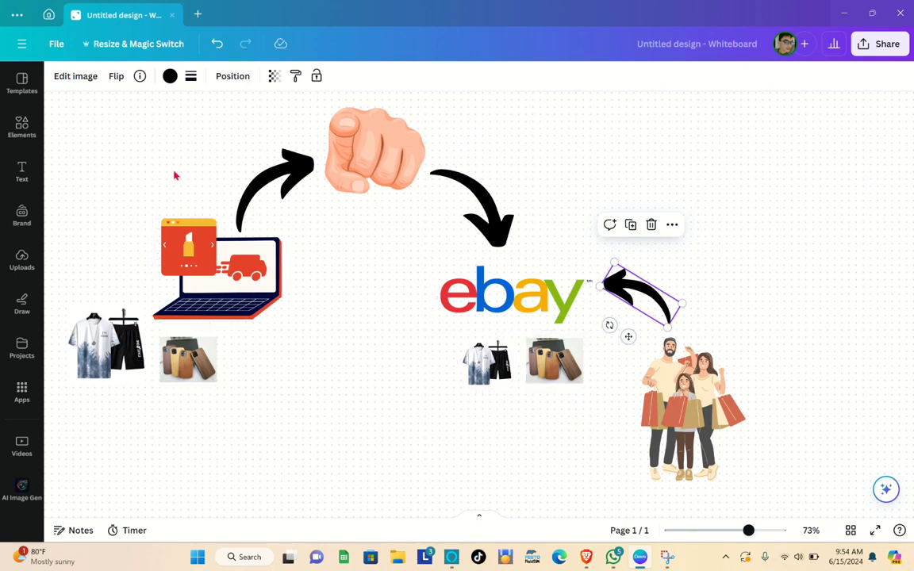
Add a paragraph text box to the board from the Text panel.
left_click(21, 167)
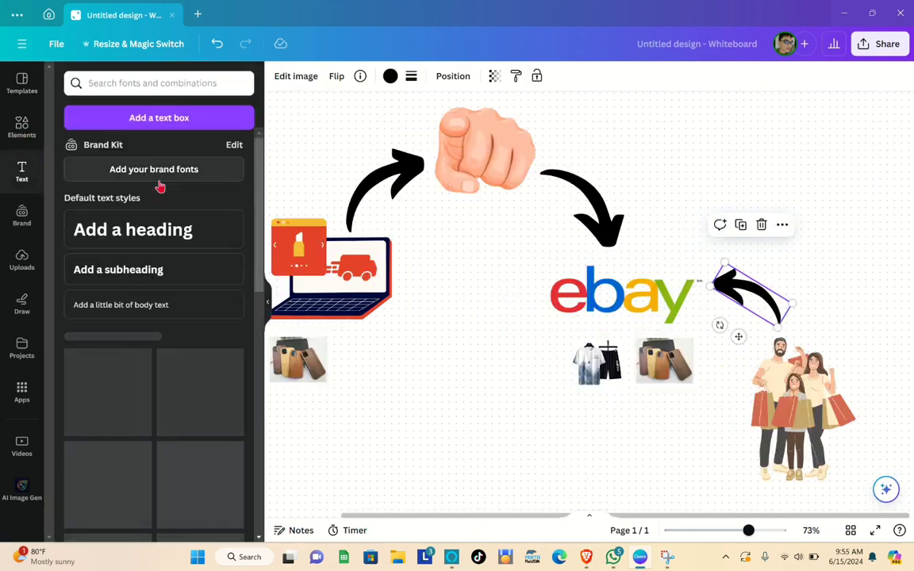
left_click(159, 116)
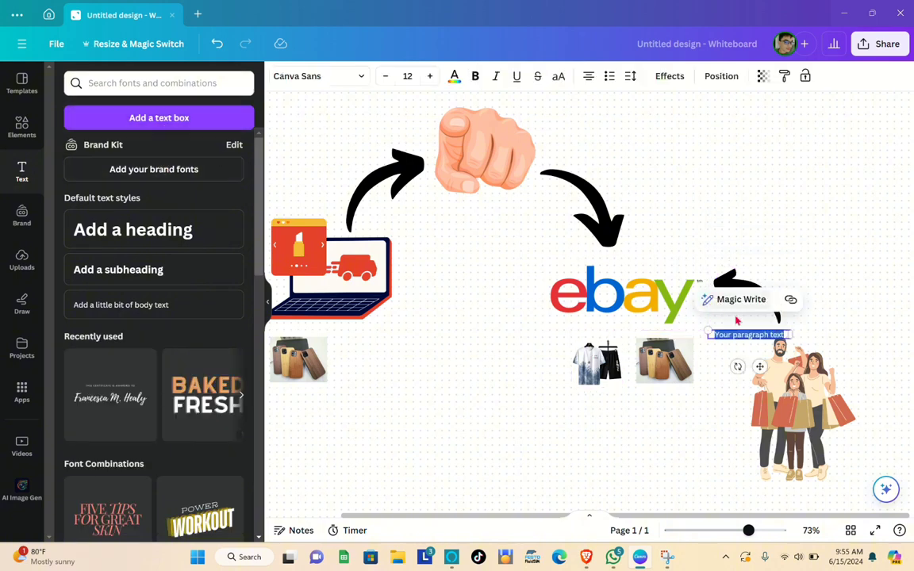
left_click(750, 334)
left_click(712, 334)
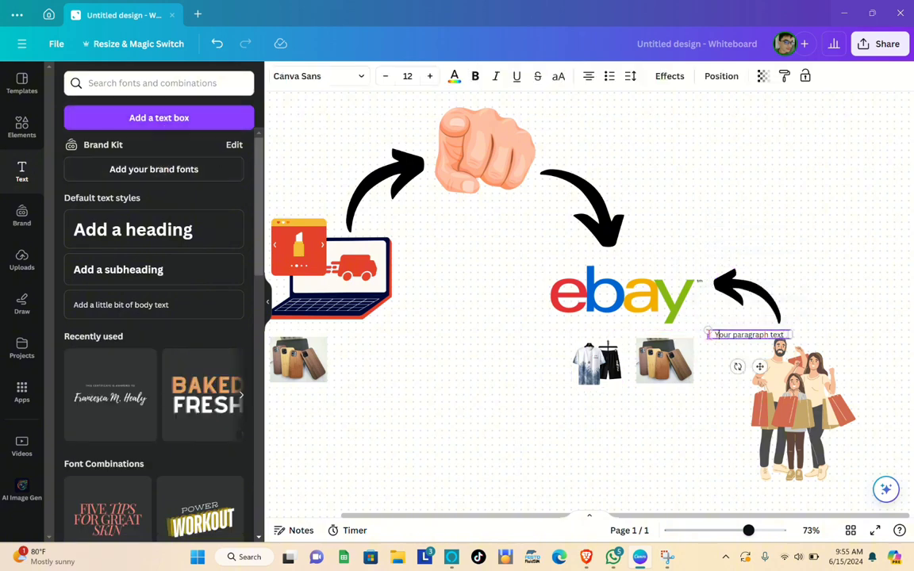
left_click_drag(707, 330, 650, 325)
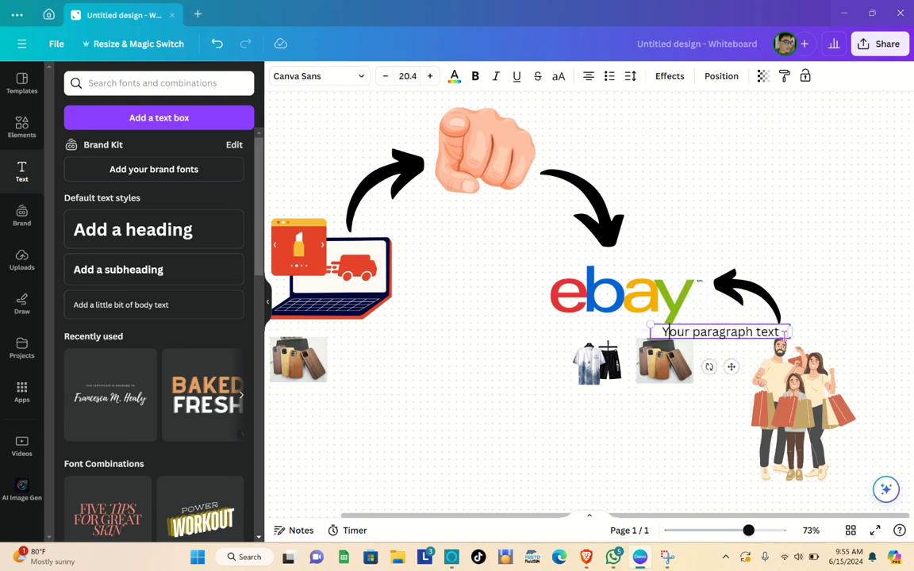
Add a heading, change its text to $5 and move it below the middle of the board.
left_click(165, 229)
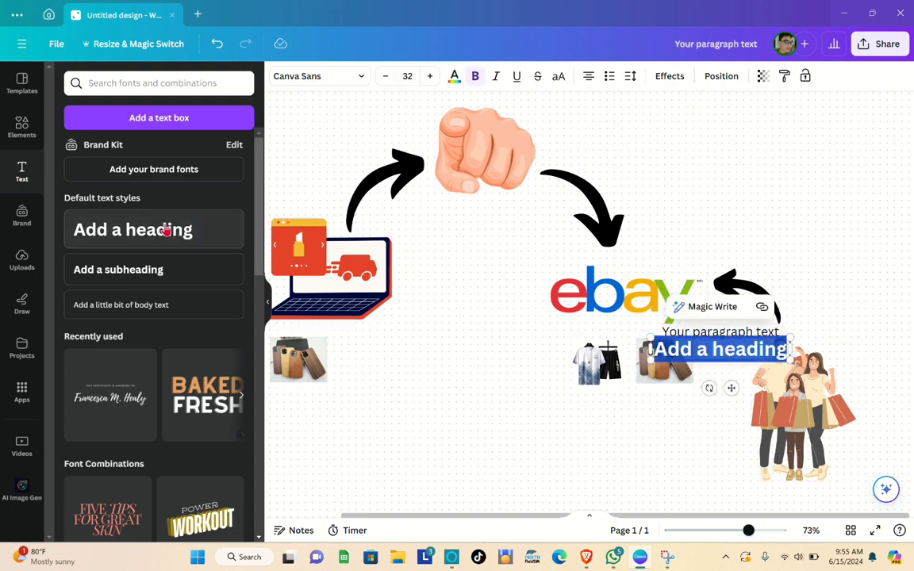
left_click(714, 460)
left_click_drag(713, 356, 653, 351)
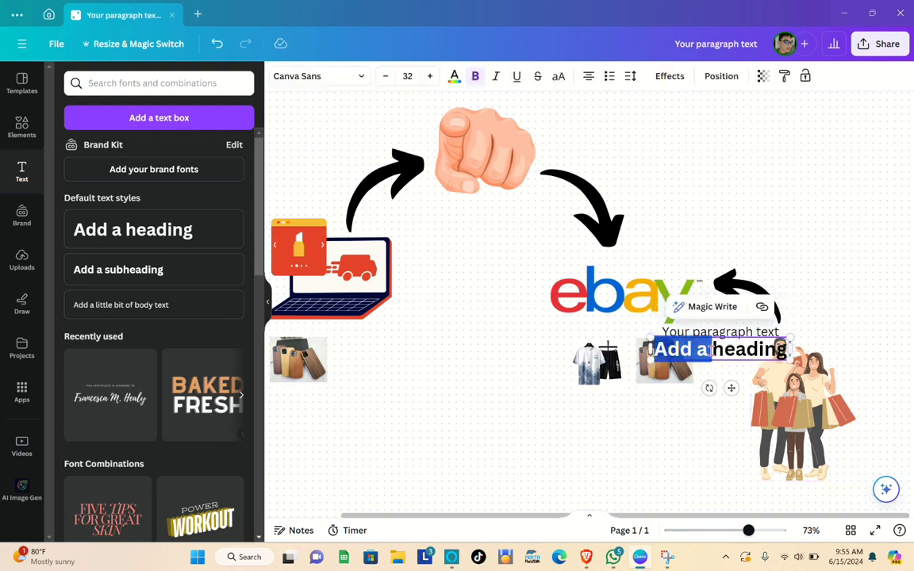
left_click_drag(787, 350, 629, 359)
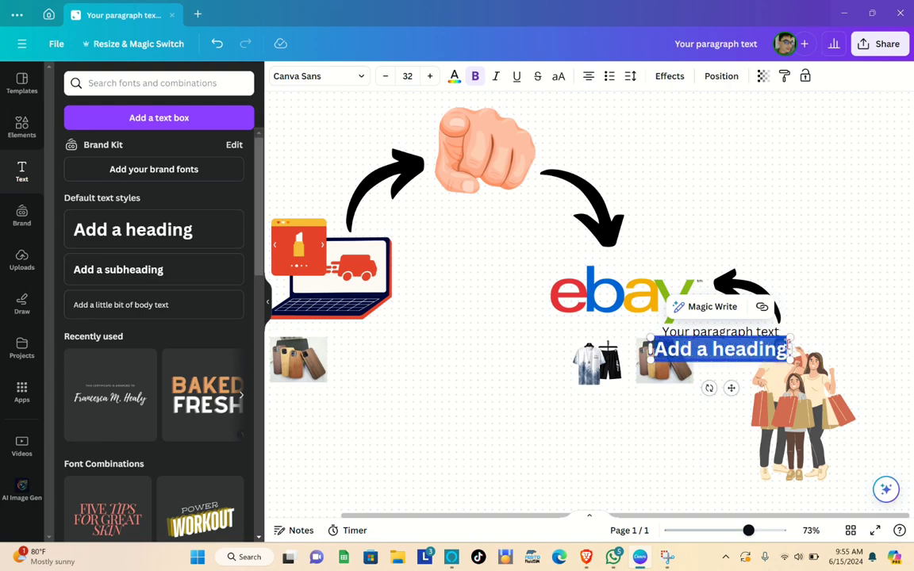
type("5")
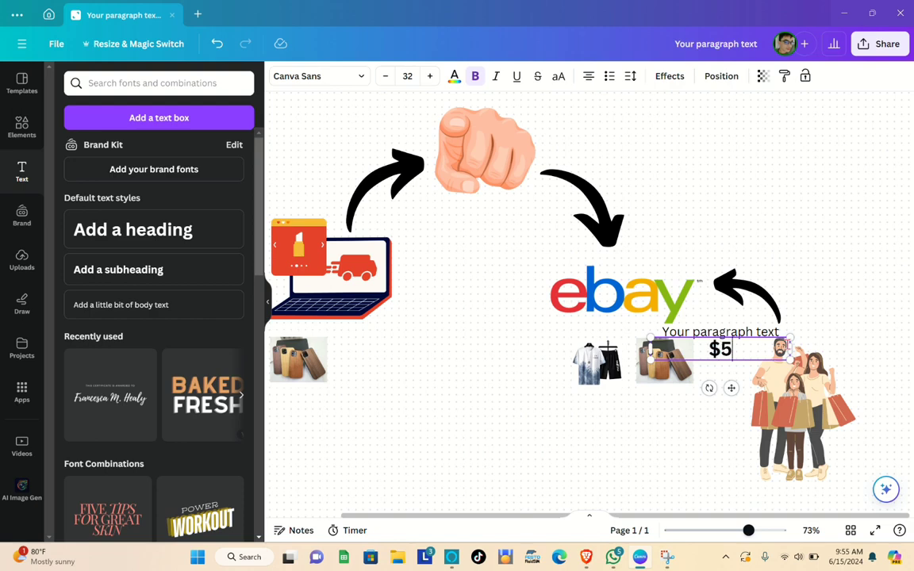
left_click(713, 403)
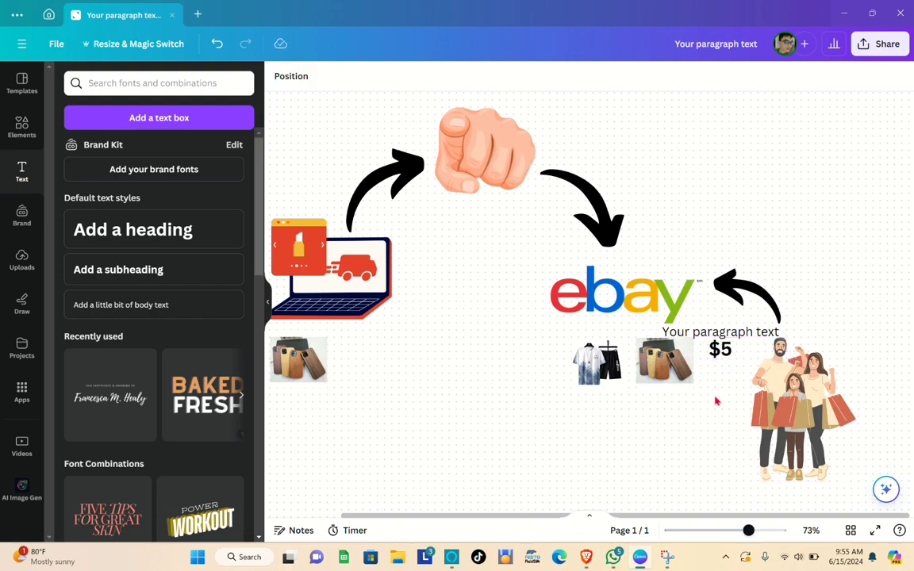
left_click(718, 351)
left_click_drag(718, 352, 439, 431)
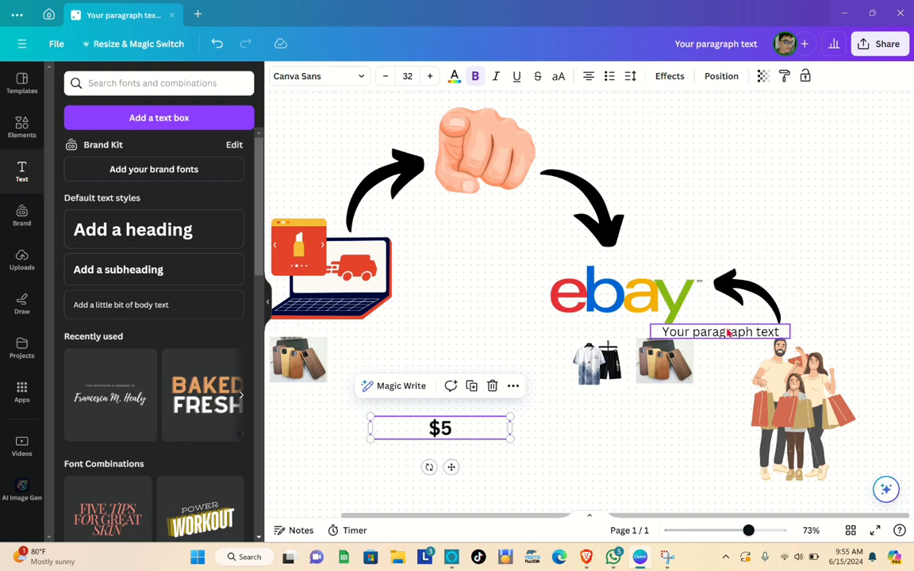
Delete the 'Your paragraph text' placeholder box.
left_click_drag(728, 333, 662, 332)
left_click(744, 357)
left_click(748, 332)
left_click(774, 294)
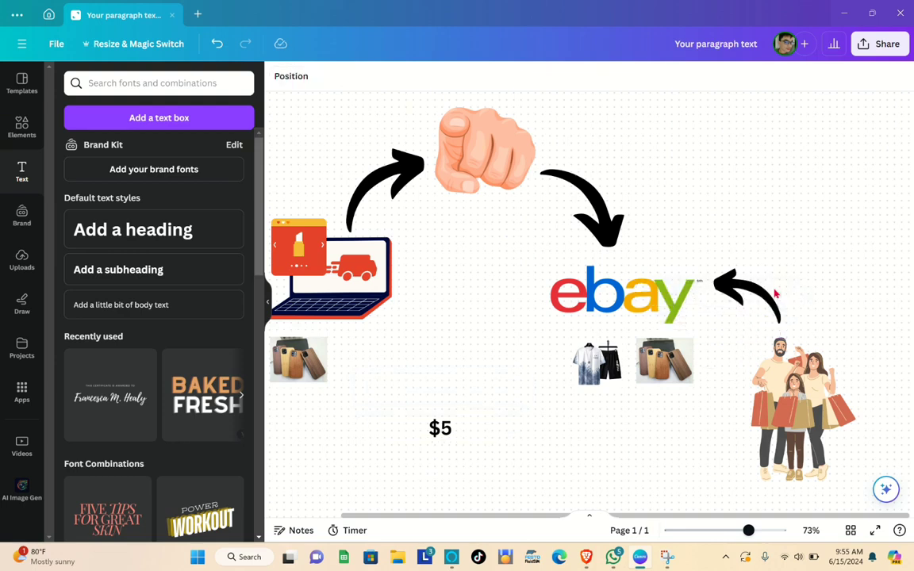
Duplicate the $5 label under the eBay phone case, change it to $7 and shrink it to 26.3.
left_click(267, 302)
left_click_drag(326, 434, 183, 402)
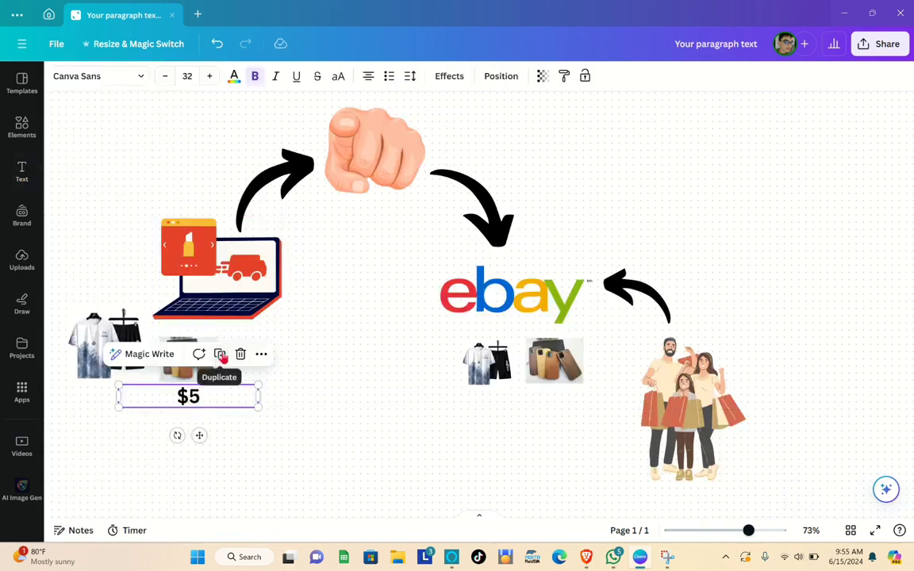
left_click(220, 354)
left_click_drag(204, 405, 560, 402)
double_click(563, 410)
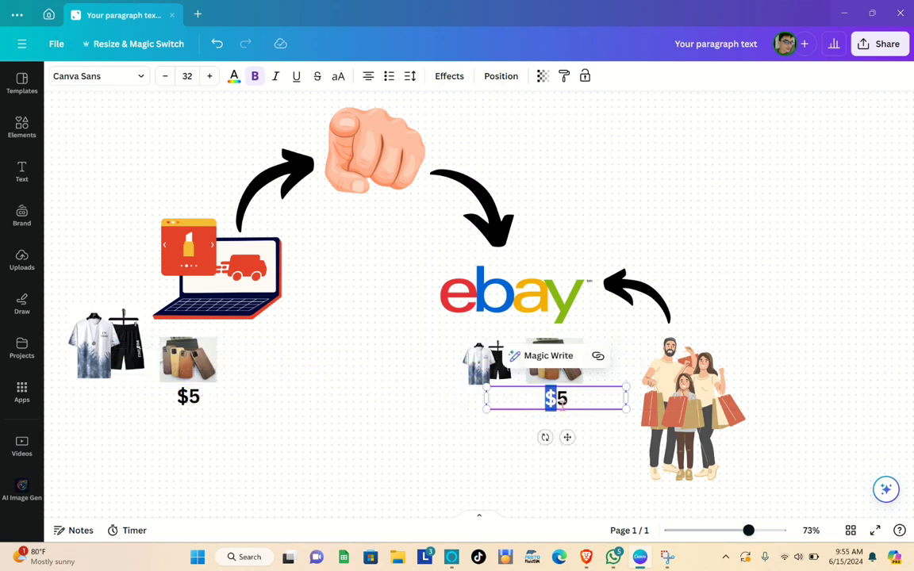
left_click(566, 399)
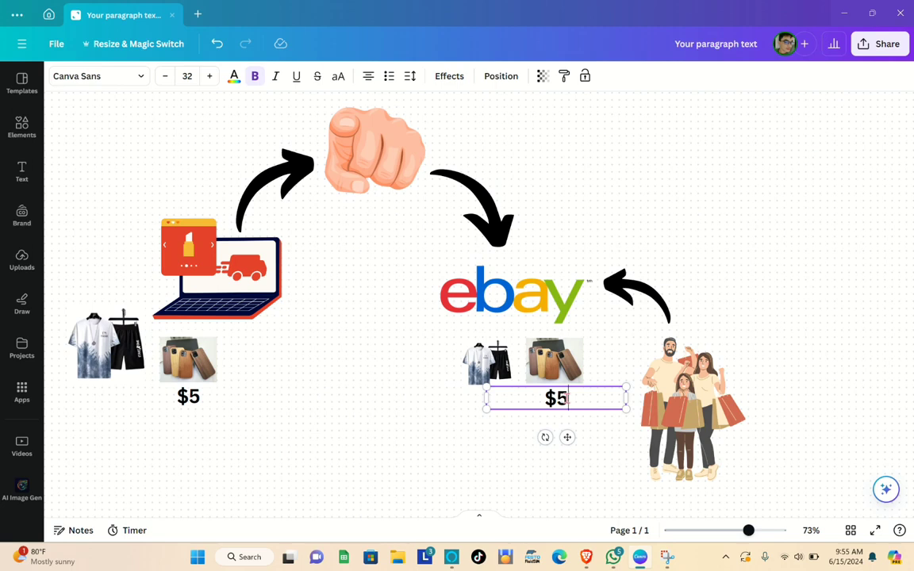
left_click(437, 449)
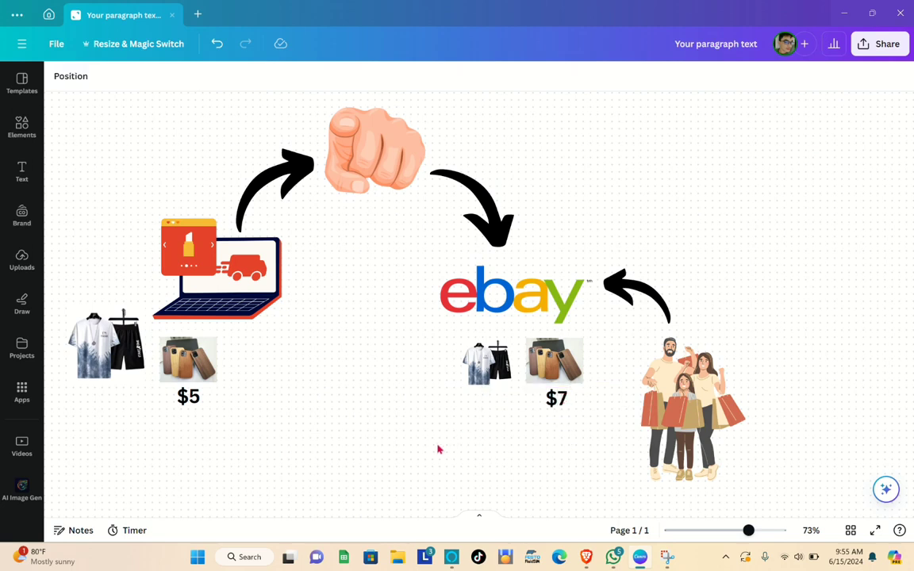
left_click(560, 398)
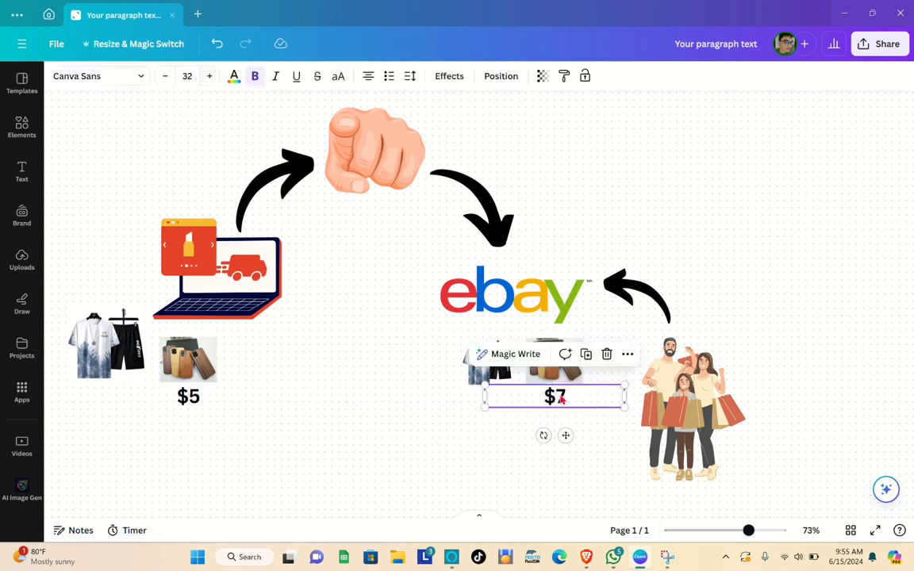
left_click_drag(624, 406, 592, 387)
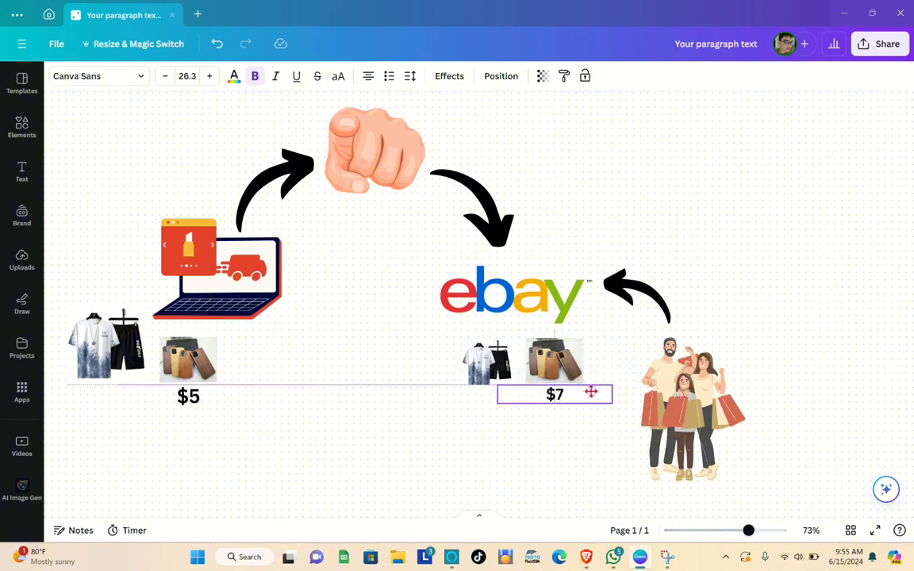
left_click(611, 453)
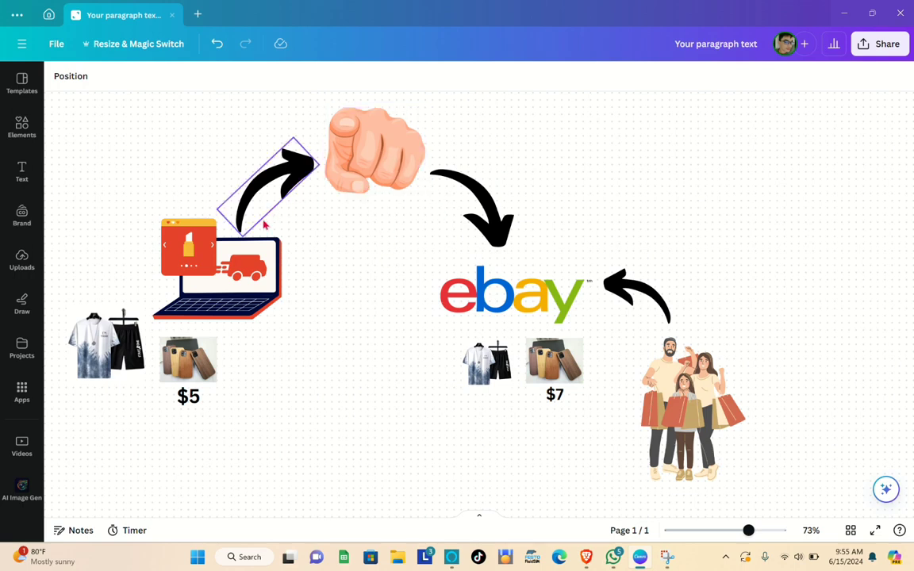
Duplicate the $7 label under the left outfit images and change it to $15.
left_click(544, 394)
left_click(586, 355)
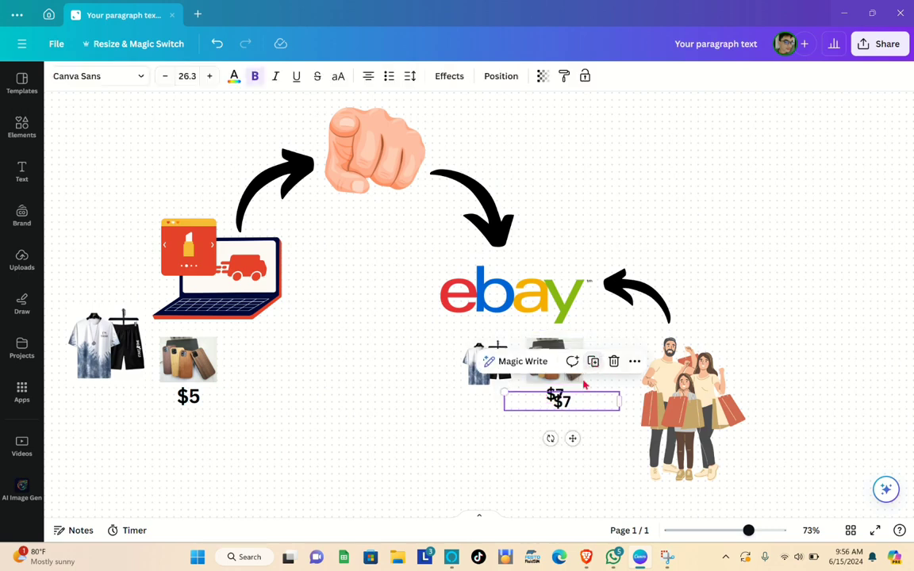
left_click_drag(577, 409, 100, 400)
double_click(99, 400)
key("BackSpace")
type("15")
left_click(147, 431)
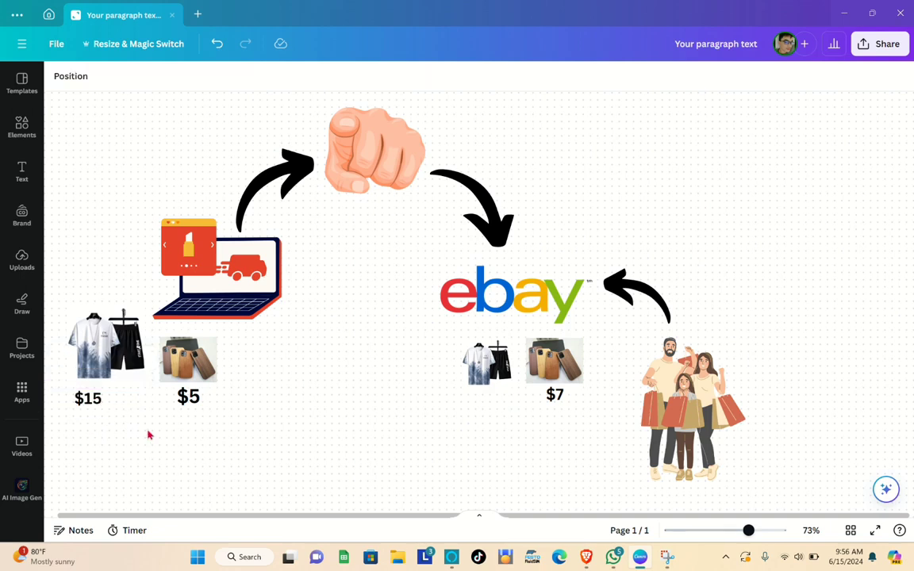
left_click(100, 405)
Duplicate $15 beside the $7 label under eBay, change it to $20 and align it.
left_click(165, 364)
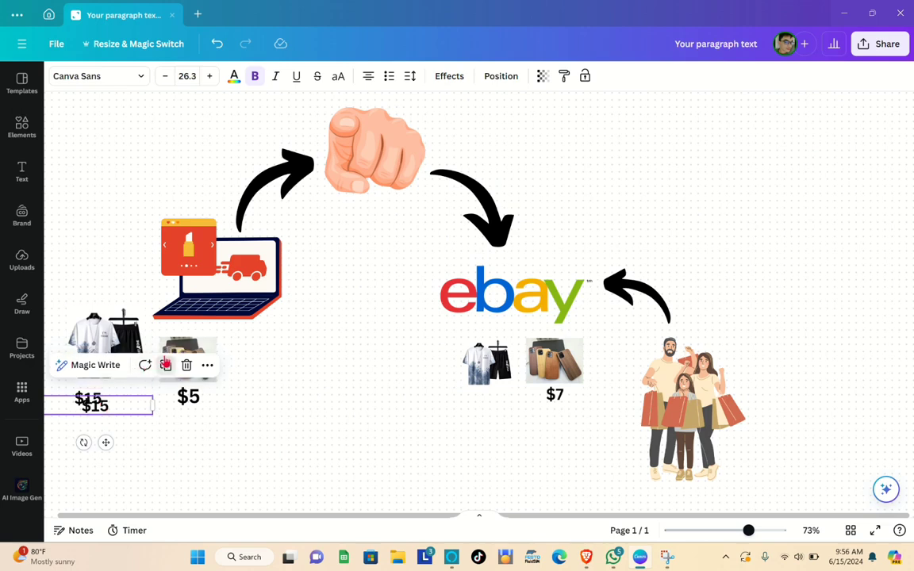
left_click_drag(117, 405, 506, 401)
double_click(500, 401)
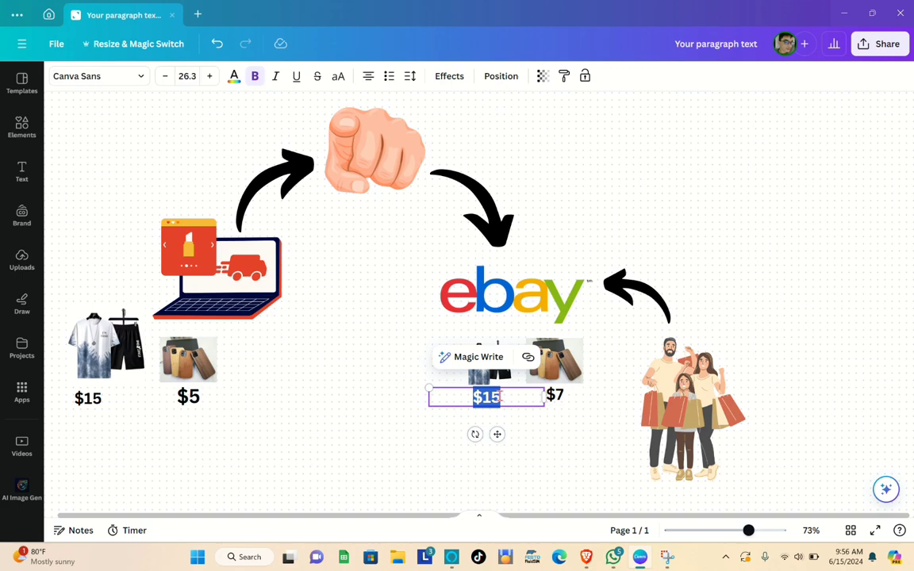
double_click(500, 397)
type("20")
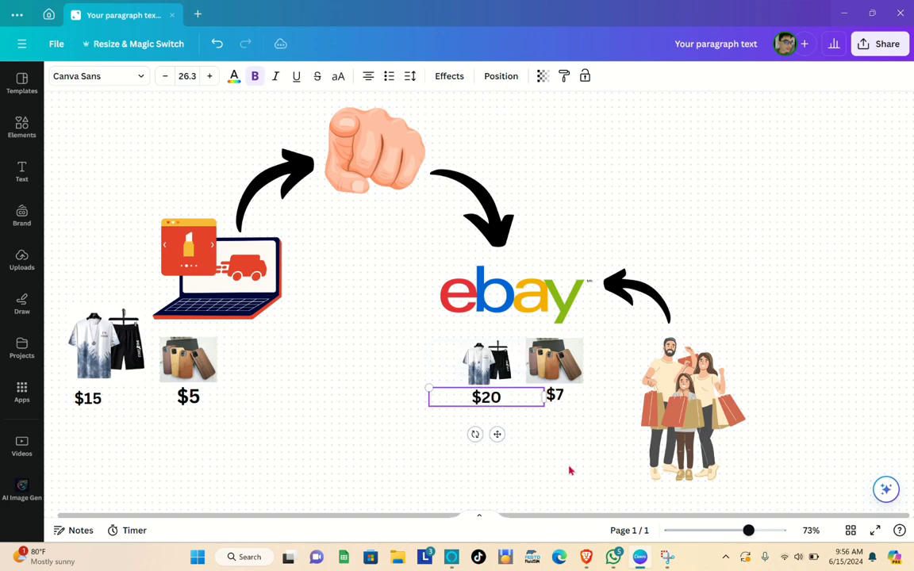
left_click(566, 469)
left_click(493, 405)
left_click_drag(496, 406, 499, 405)
left_click(359, 414)
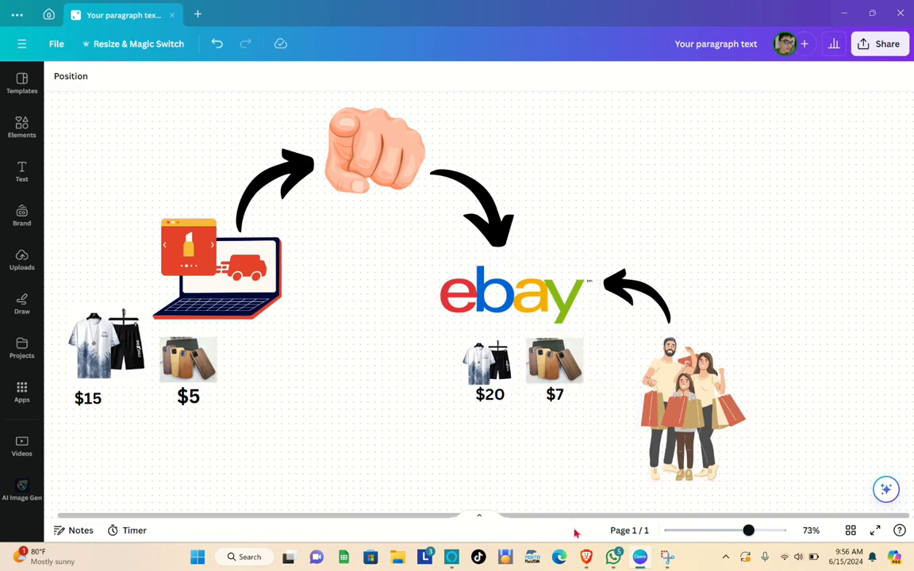
Bring up the browser and switch from the Alibaba tabs to the eBay homepage.
left_click(589, 559)
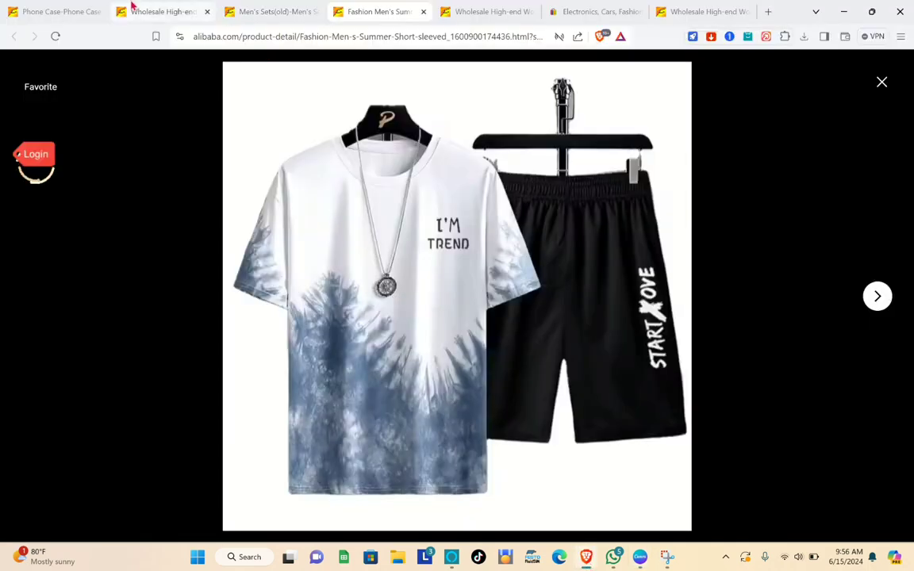
left_click(132, 9)
left_click(60, 11)
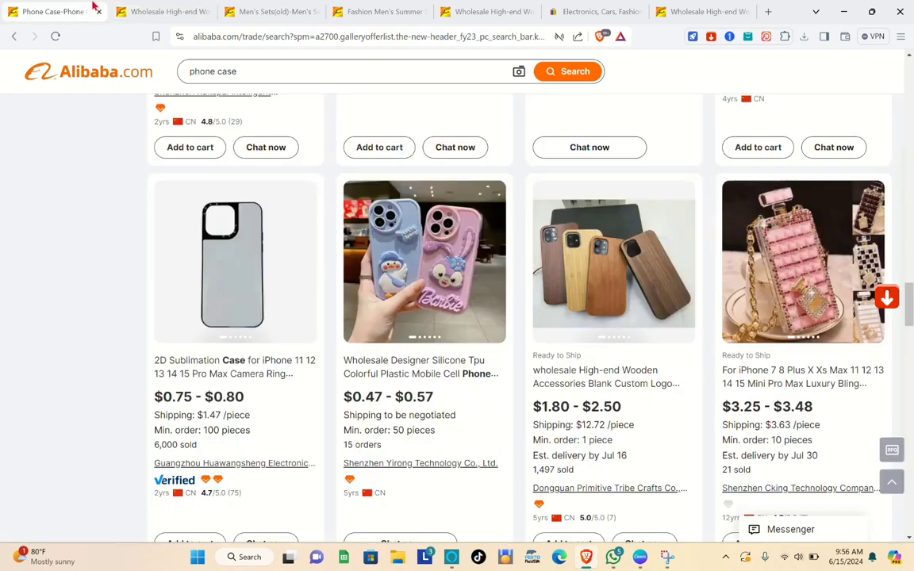
scroll(396, 262, "up", 5)
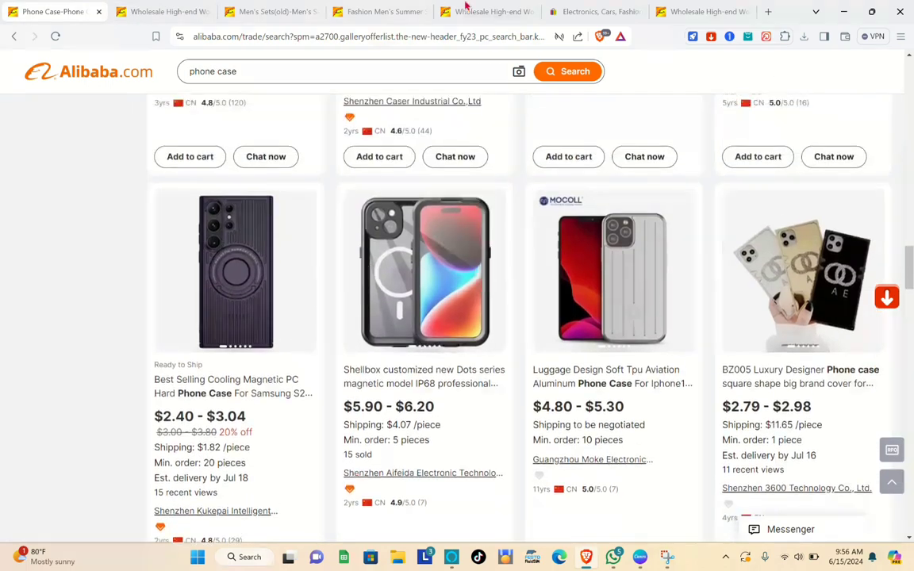
left_click(602, 11)
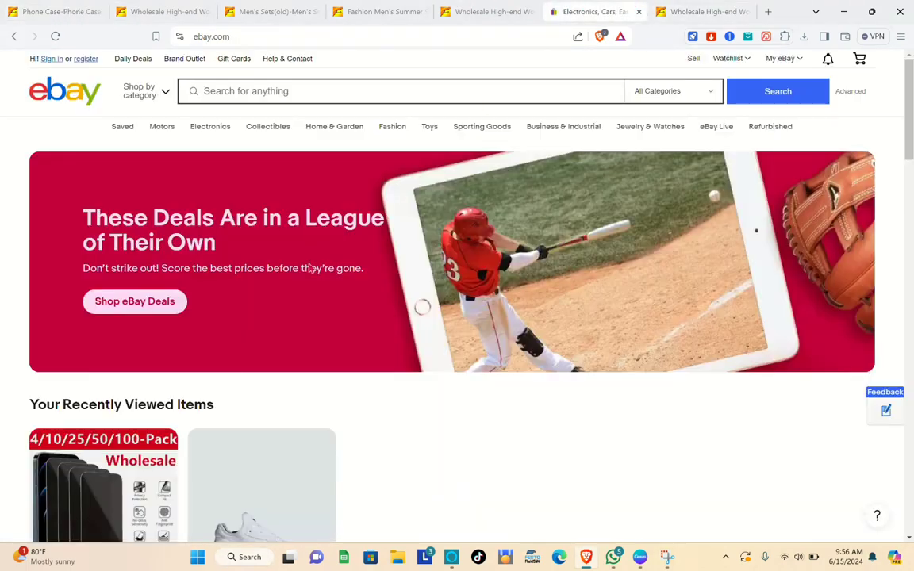
Scroll the eBay homepage down to the footer, then return to the Alibaba 'phone case' results tab.
scroll(307, 268, "down", 2)
scroll(307, 269, "down", 12)
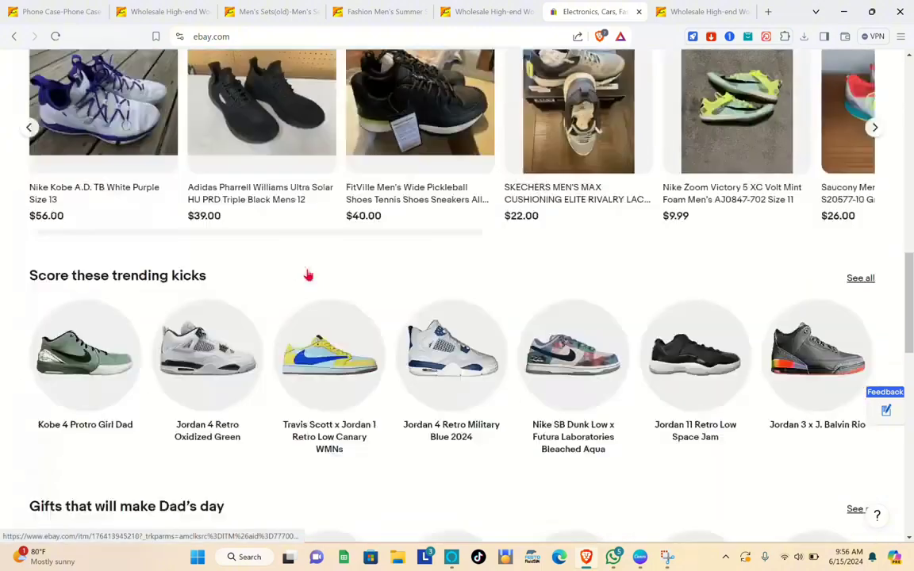
scroll(309, 274, "down", 8)
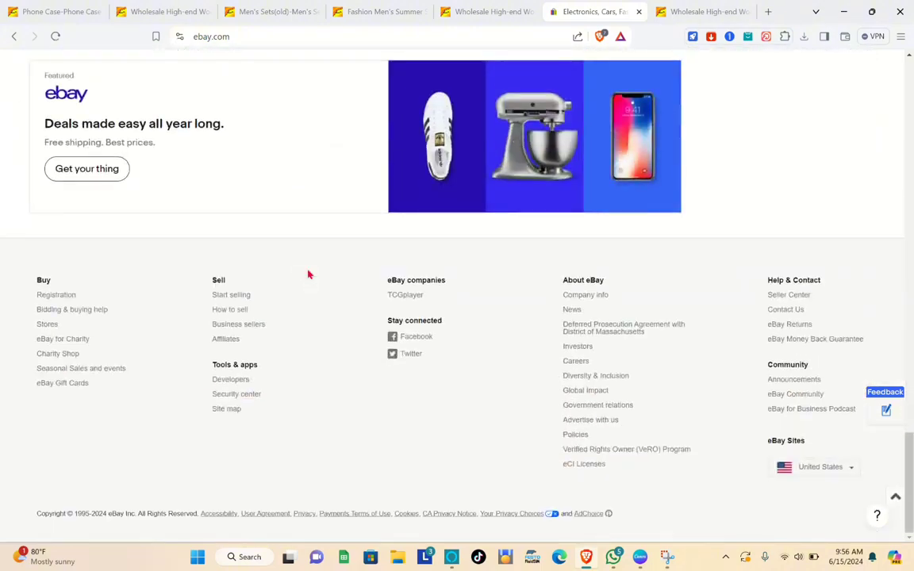
left_click(27, 7)
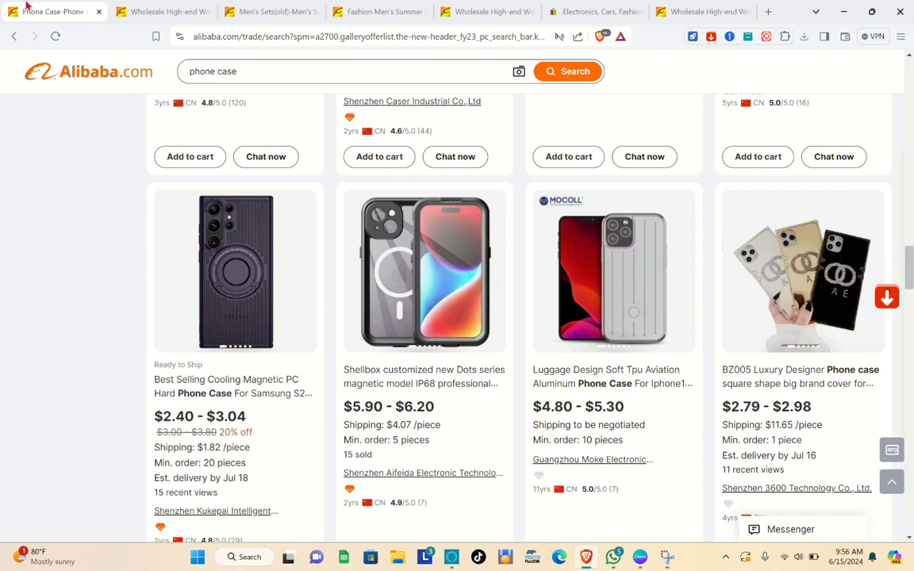
Scroll the Alibaba results back to the top, then switch to the eBay tab and scroll up.
scroll(163, 238, "up", 15)
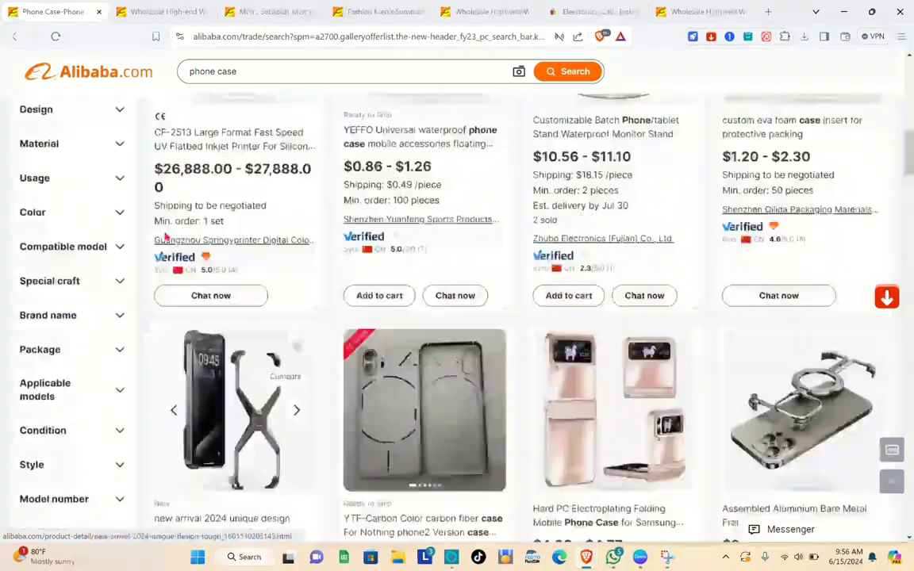
scroll(372, 67, "up", 2)
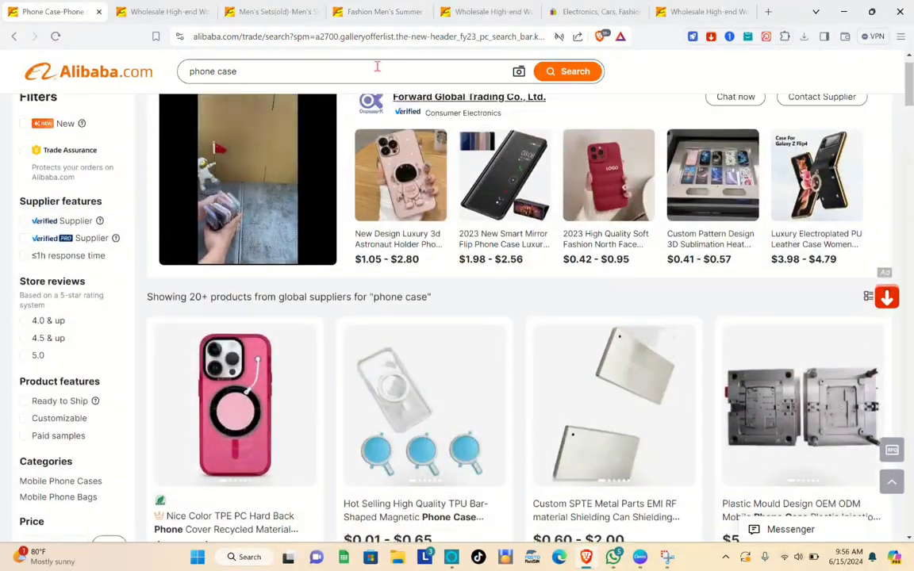
left_click(590, 9)
scroll(381, 239, "up", 20)
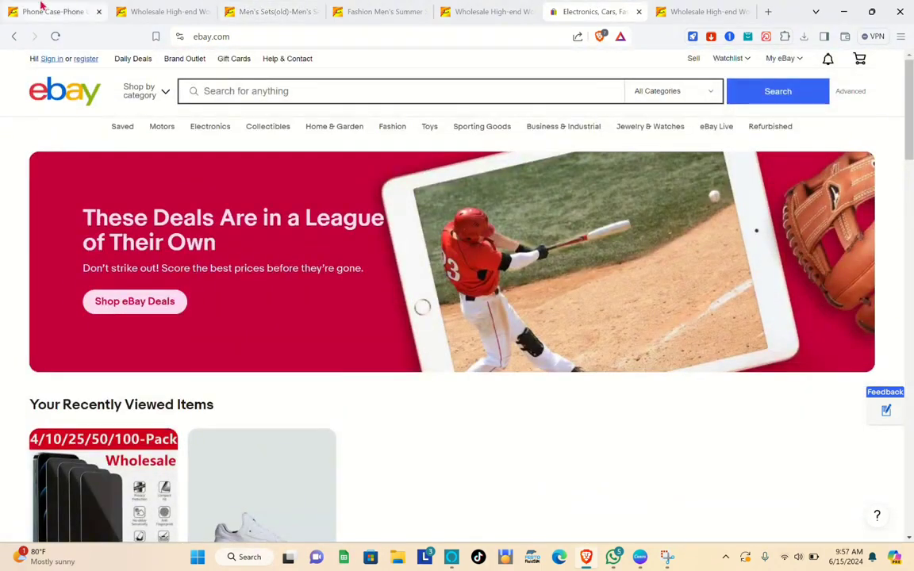
Switch to the Alibaba 'Phone Case' search results tab.
left_click(45, 10)
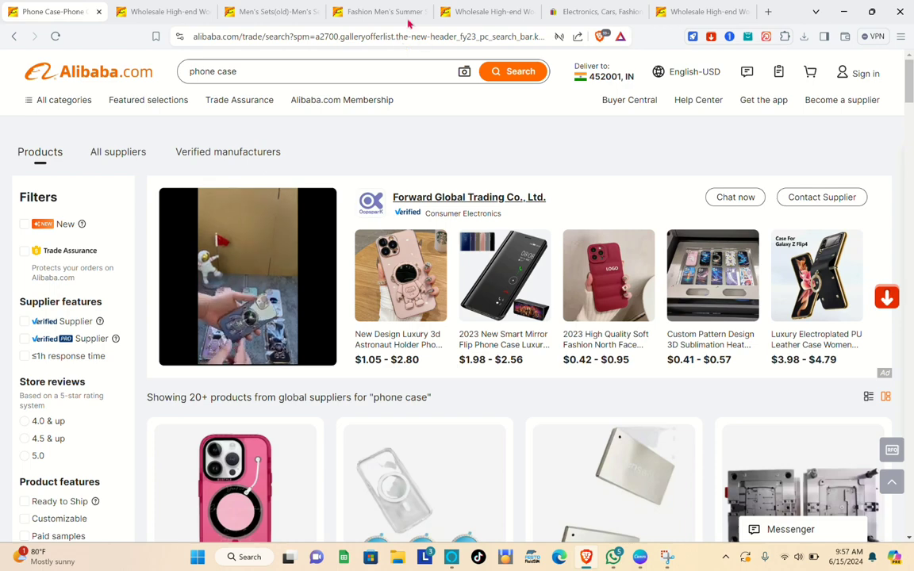
mouse_move(372, 115)
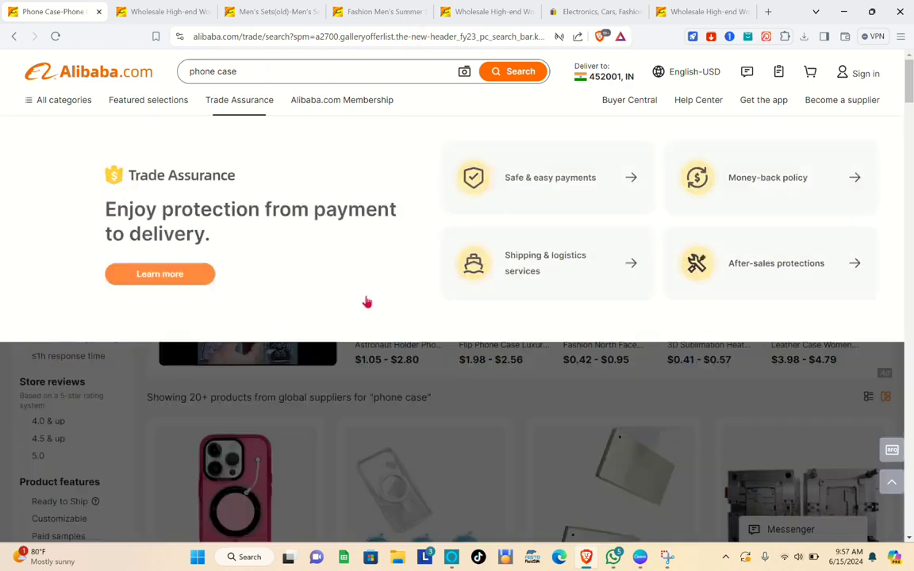